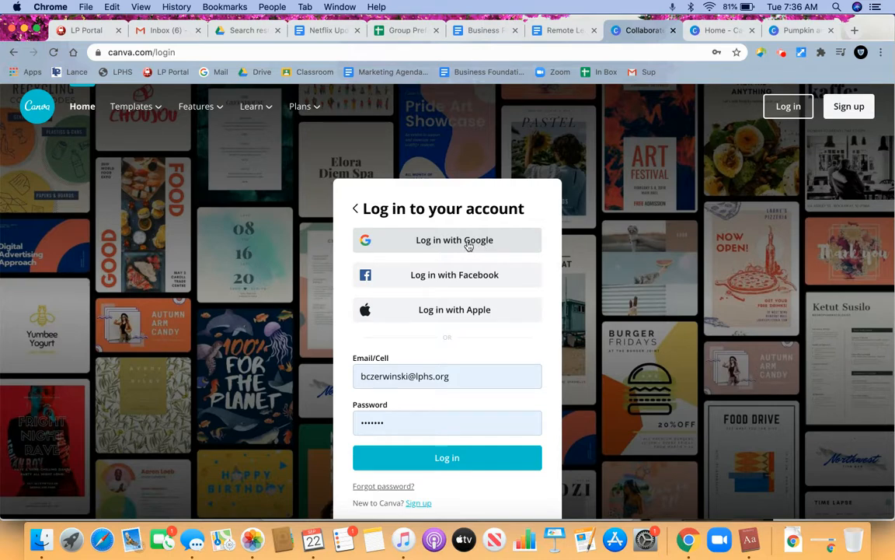
# - Switch to the logged-in Canva home page and search for 11 × 8.5 in Brochure templates
pyautogui.click(708, 31)
pyautogui.scroll(10, 401, 295)
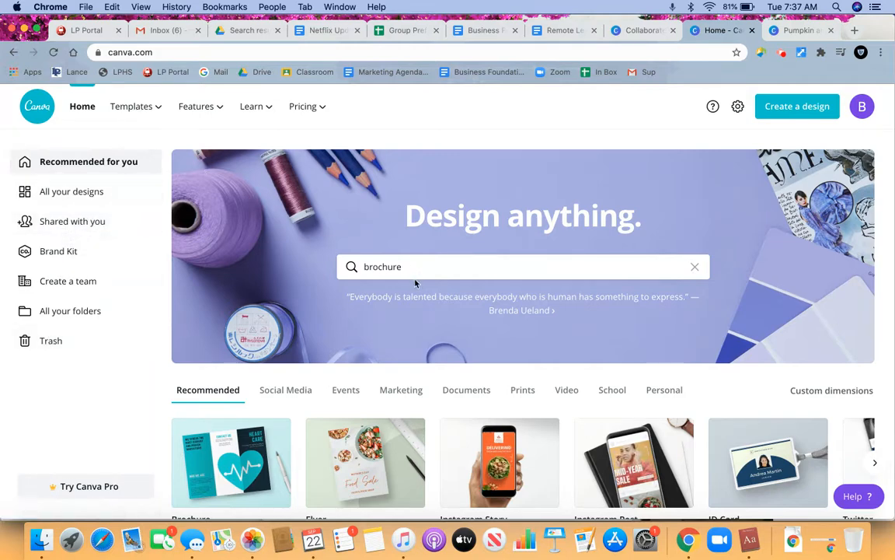
pyautogui.scroll(-3, 388, 381)
pyautogui.scroll(-10, 388, 381)
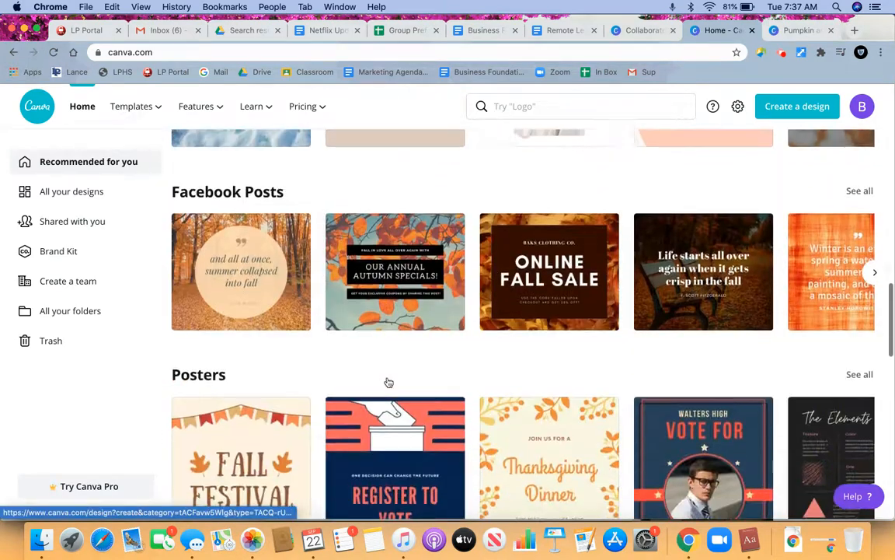
pyautogui.scroll(15, 387, 380)
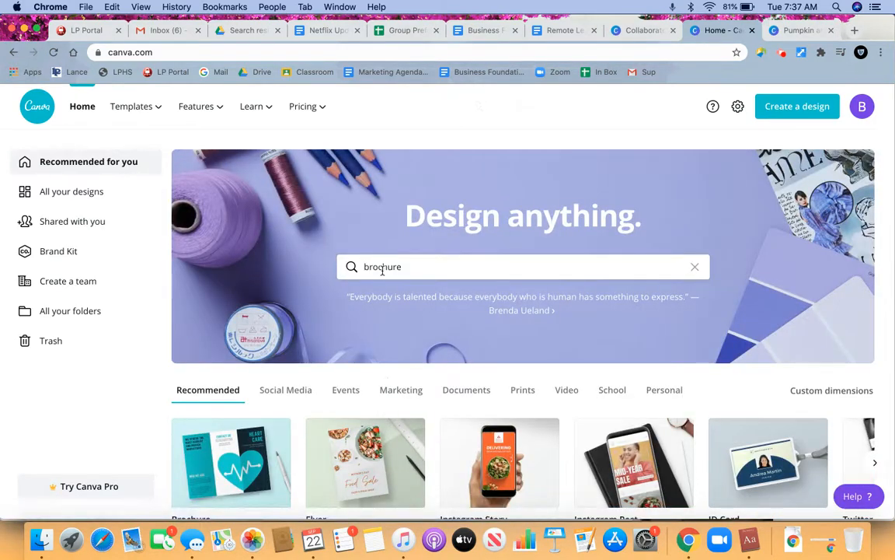
pyautogui.click(381, 268)
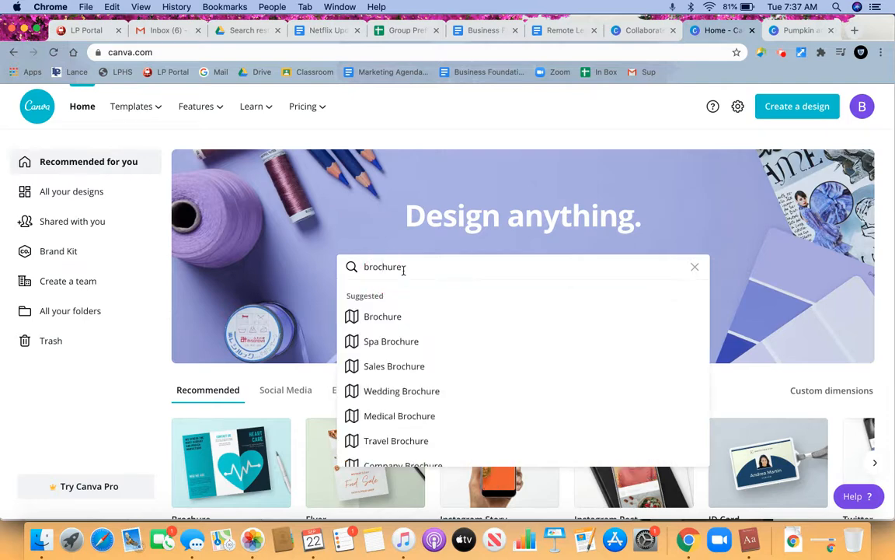
pyautogui.click(390, 319)
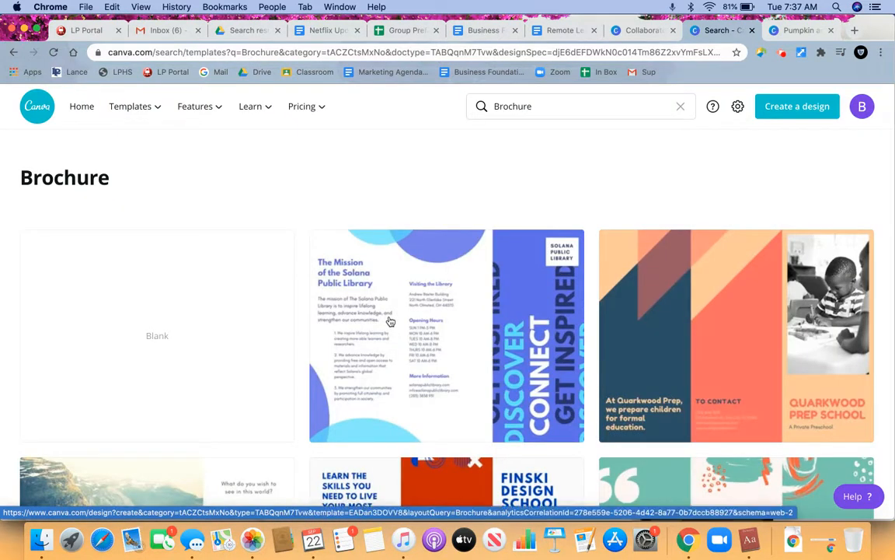
# - Browse the Brochure template results to compare the available layouts and styles
pyautogui.scroll(-8, 390, 321)
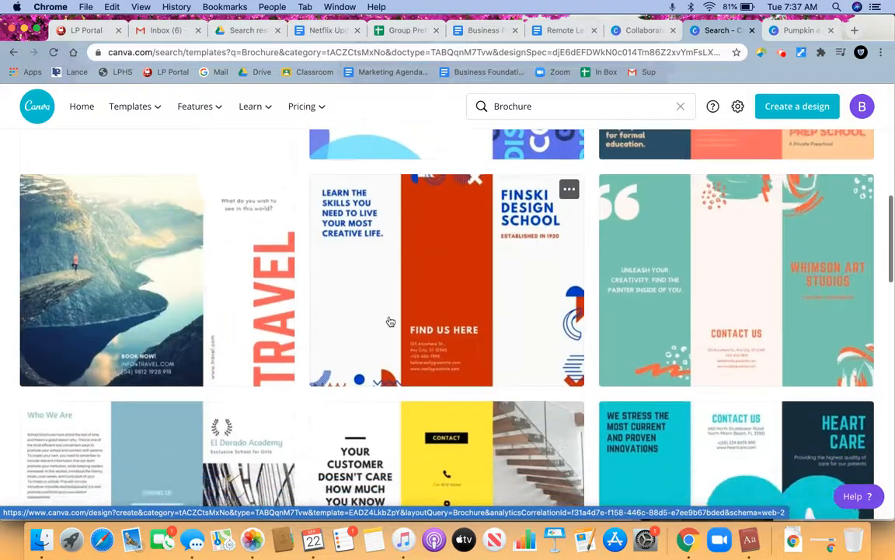
pyautogui.scroll(7, 390, 321)
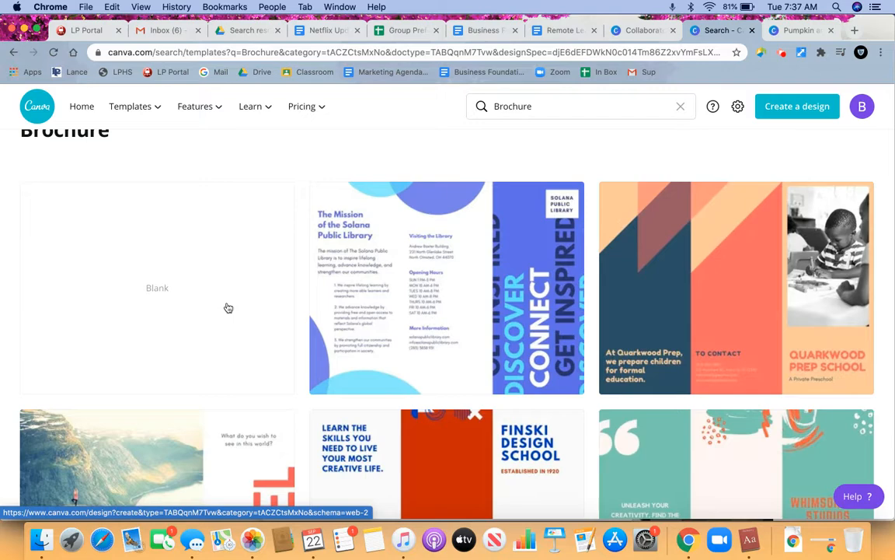
pyautogui.scroll(-8, 379, 339)
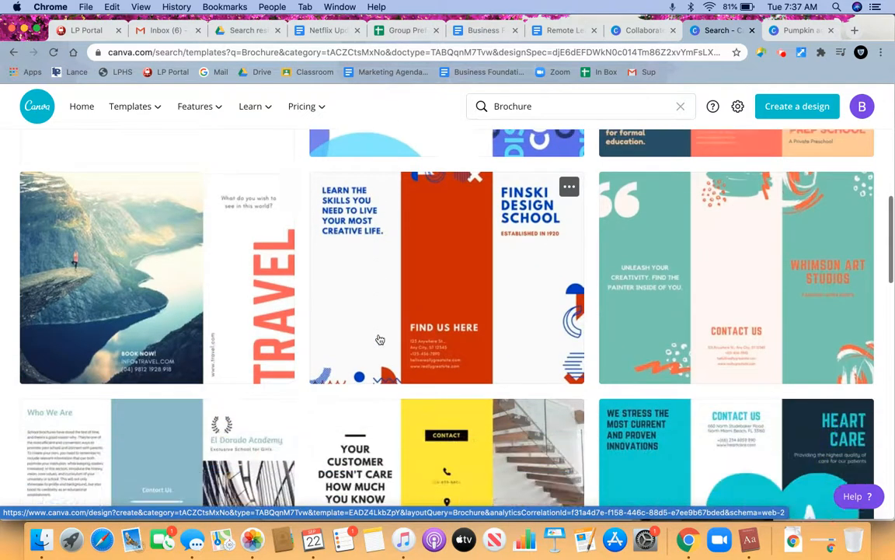
pyautogui.scroll(-5, 379, 339)
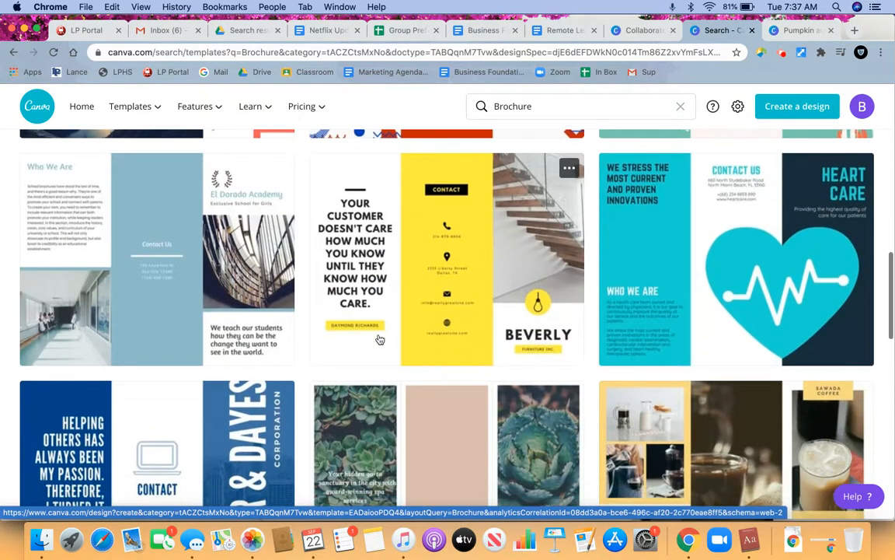
pyautogui.scroll(-5, 379, 339)
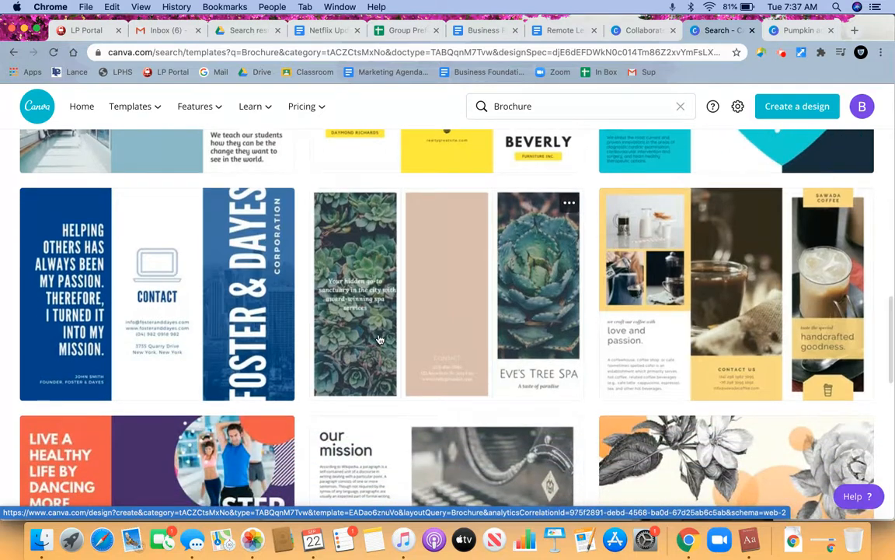
pyautogui.scroll(-6, 379, 339)
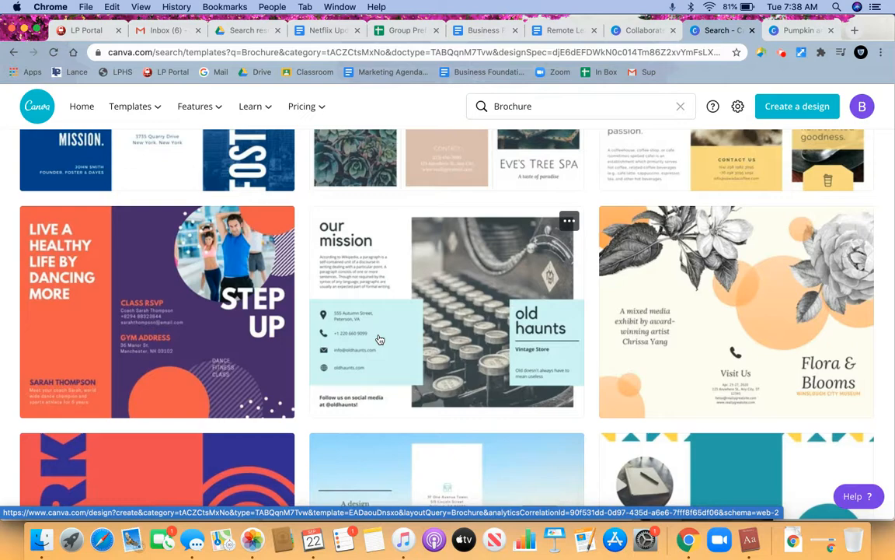
pyautogui.scroll(-8, 380, 339)
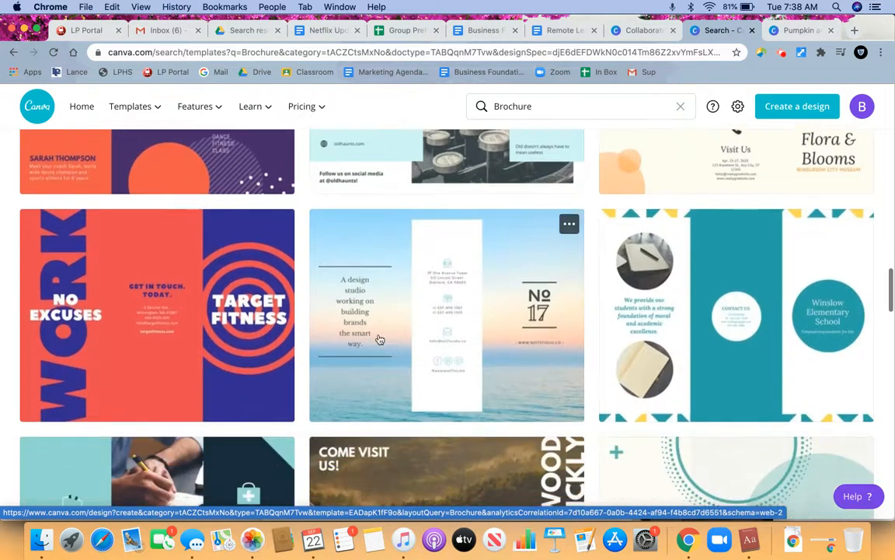
pyautogui.scroll(-6, 379, 339)
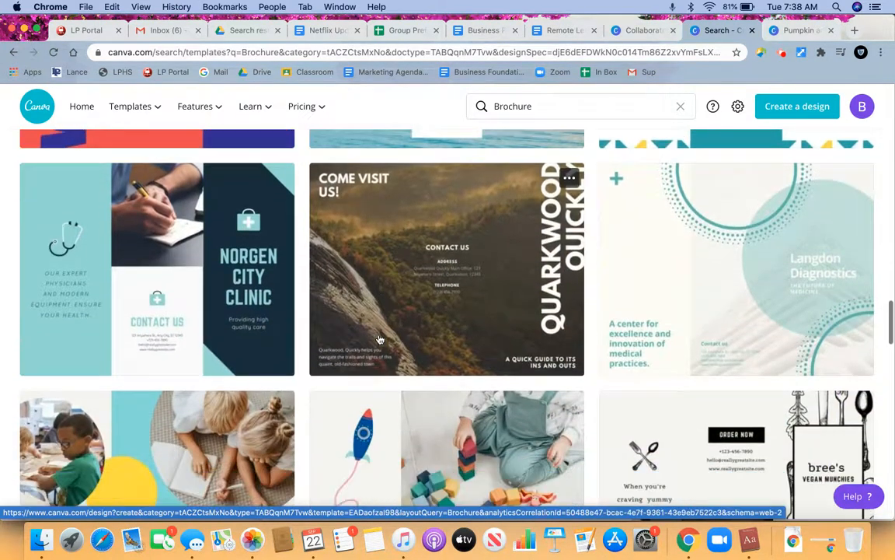
pyautogui.scroll(-8, 379, 338)
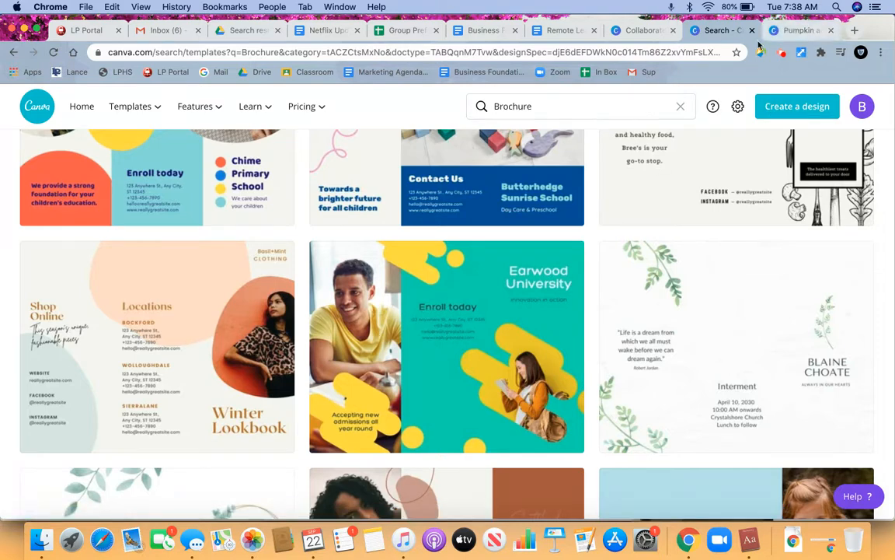
# - Switch to the Fall Festival poster design and look through its poster template categories, including more Event Poster templates
pyautogui.click(800, 31)
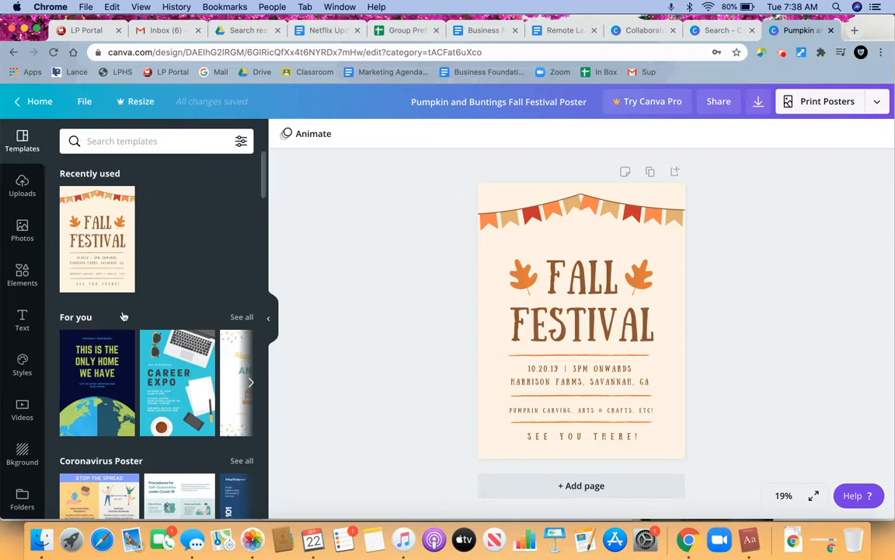
pyautogui.scroll(-5, 122, 317)
pyautogui.scroll(-4, 123, 317)
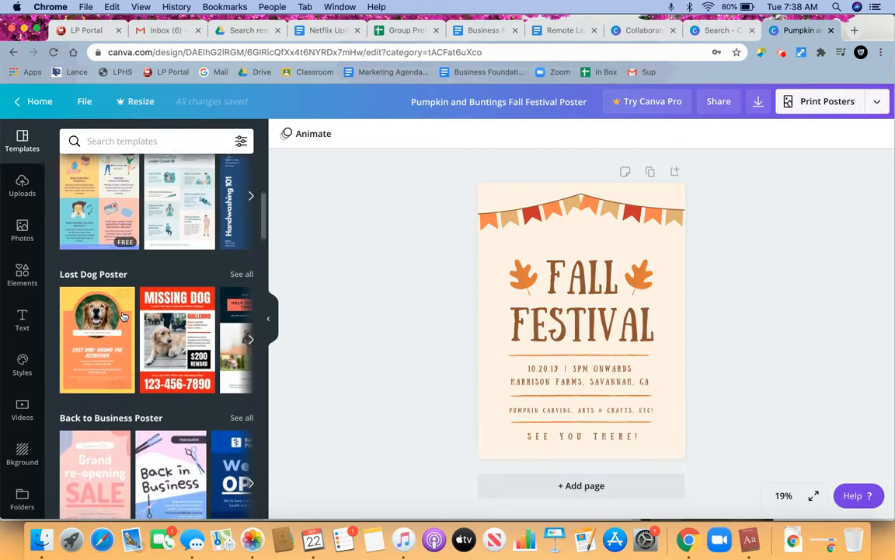
pyautogui.scroll(-1, 122, 316)
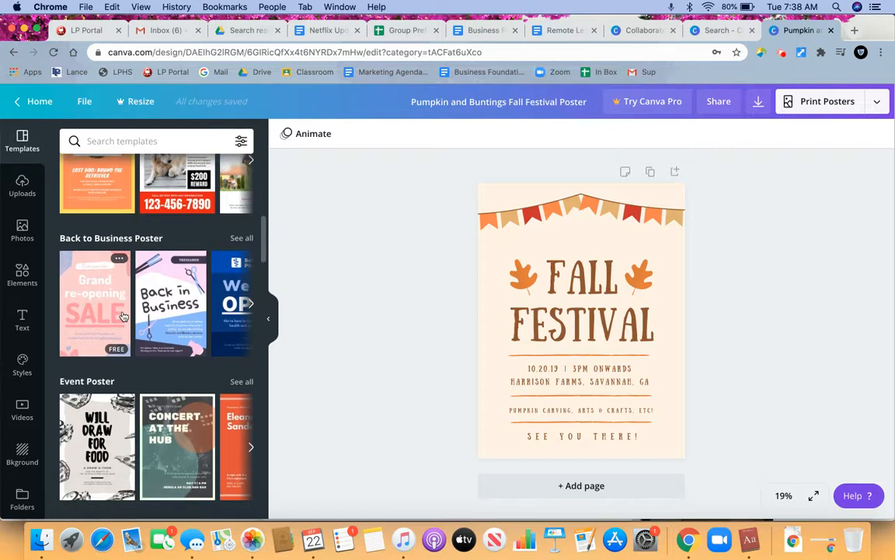
pyautogui.scroll(-2, 123, 317)
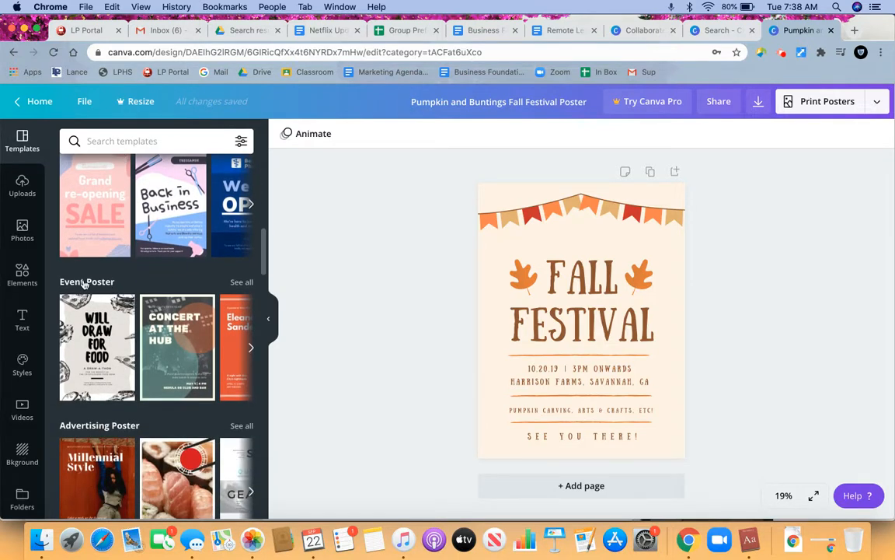
pyautogui.scroll(-1, 87, 389)
pyautogui.scroll(-2, 88, 405)
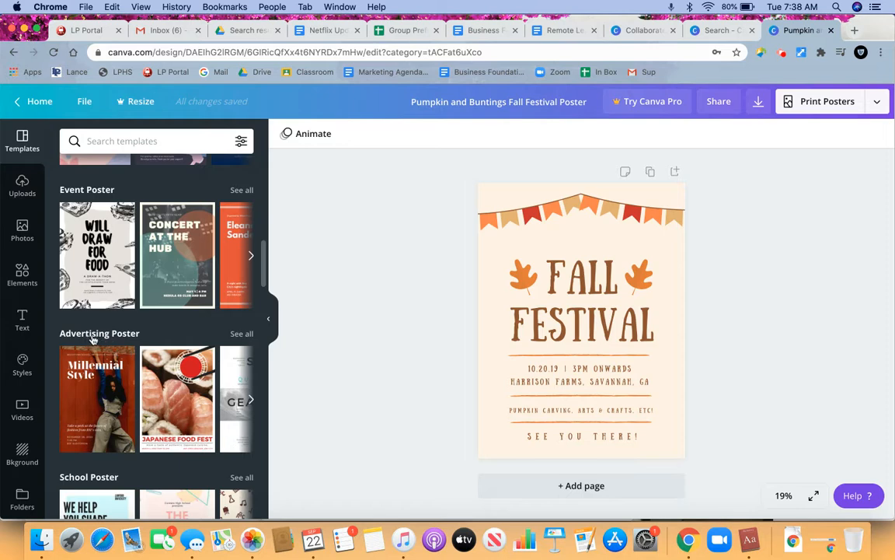
pyautogui.scroll(-2, 85, 380)
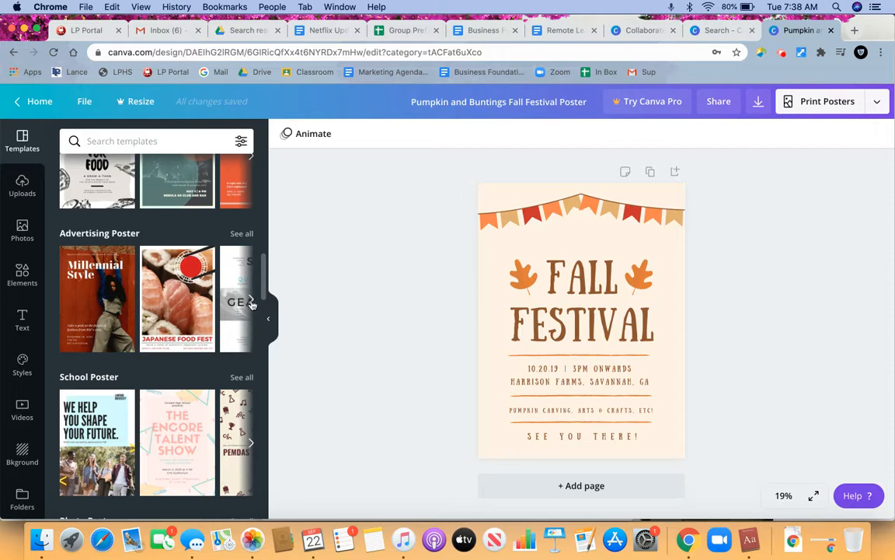
pyautogui.scroll(1, 233, 265)
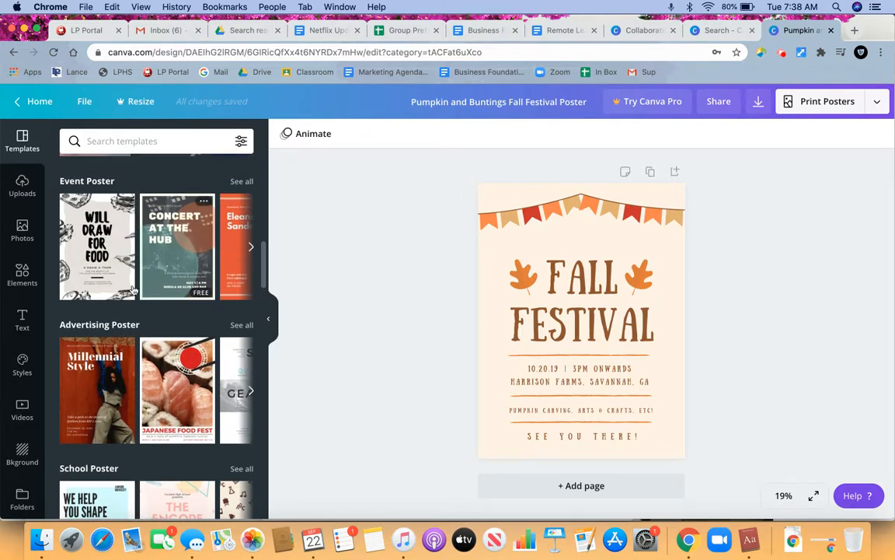
pyautogui.click(251, 247)
pyautogui.click(251, 248)
# - Apply the purple "think make do" School Poster template to the design, and undo the template change
pyautogui.scroll(-3, 251, 248)
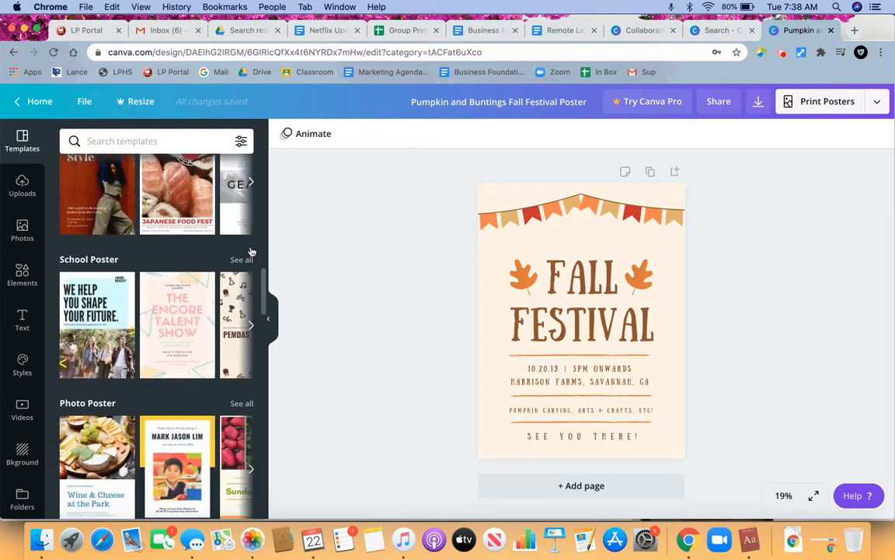
pyautogui.click(252, 330)
pyautogui.click(253, 331)
pyautogui.click(253, 330)
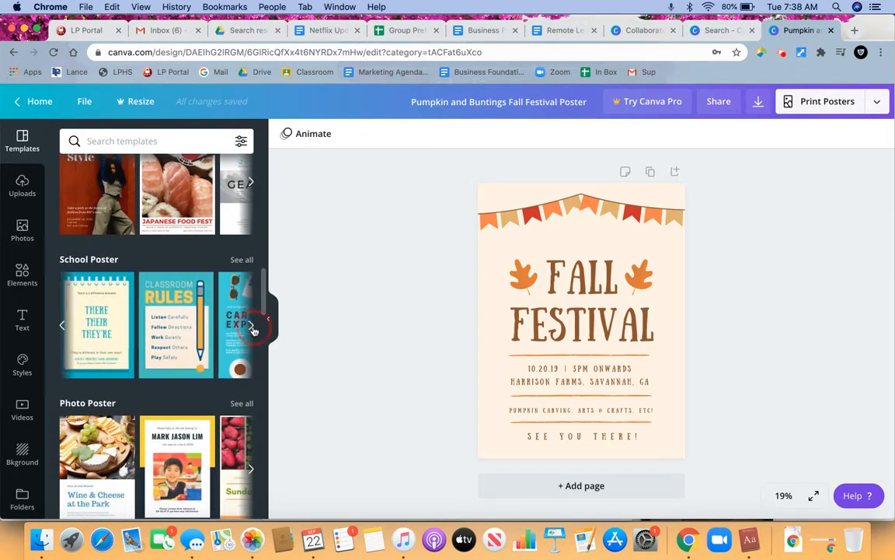
pyautogui.click(168, 334)
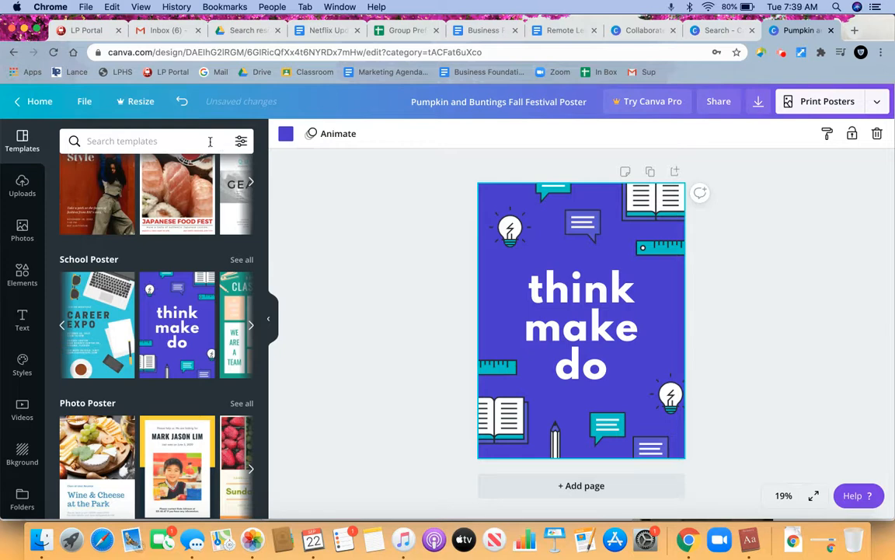
pyautogui.click(182, 99)
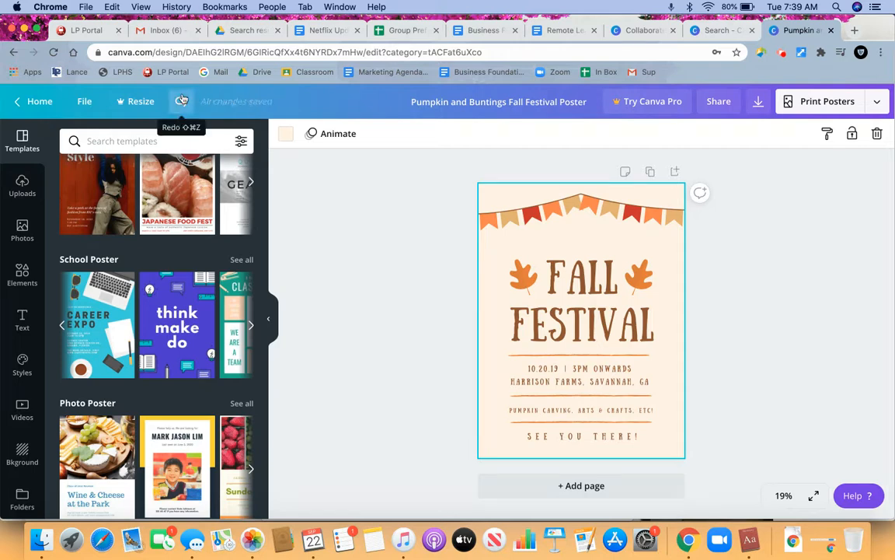
# - View the uploaded images, and look through the trending stock photos
pyautogui.click(24, 183)
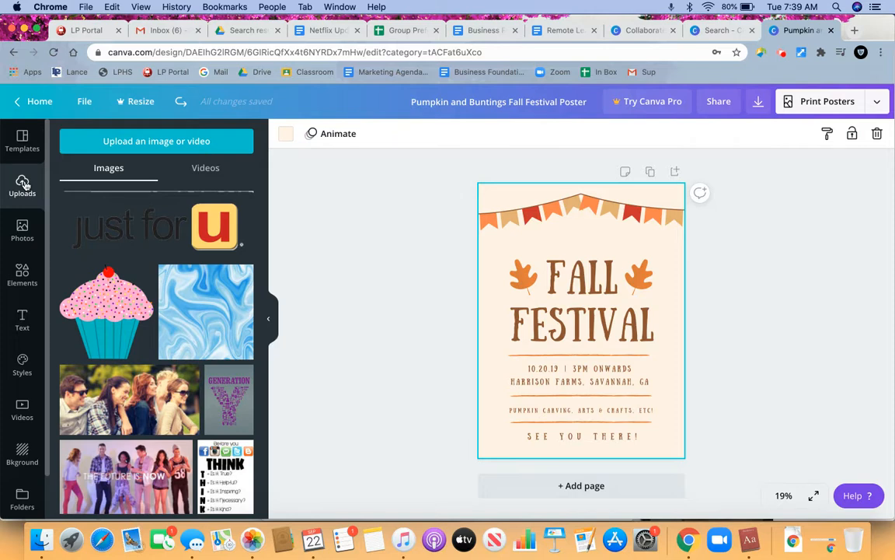
pyautogui.click(19, 235)
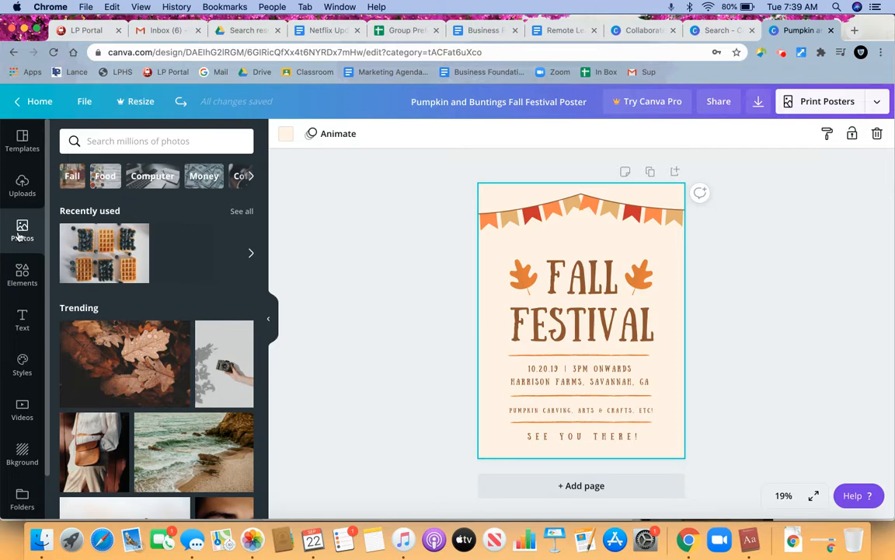
pyautogui.scroll(-10, 157, 413)
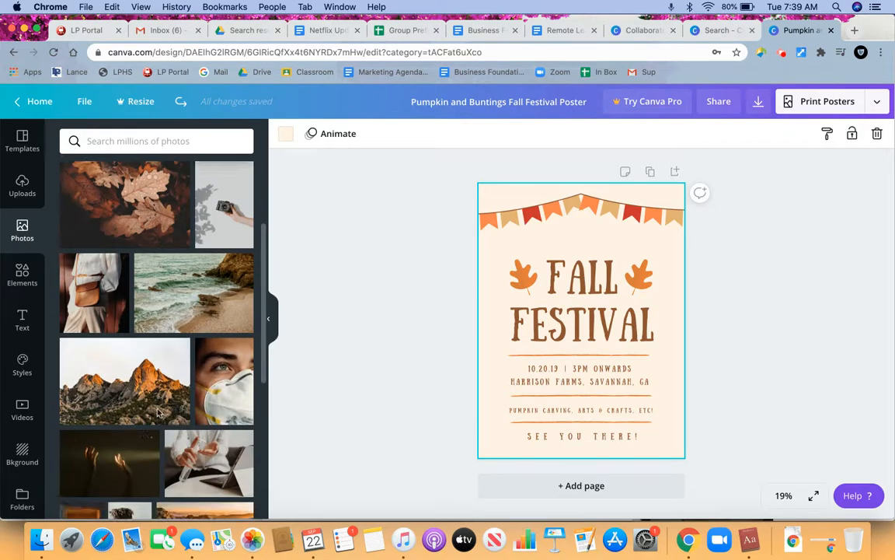
pyautogui.scroll(-10, 158, 414)
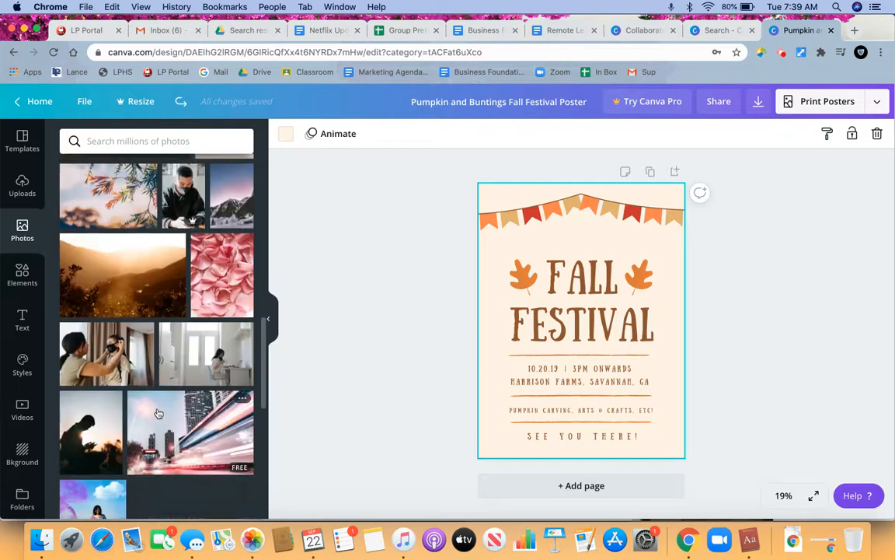
pyautogui.scroll(15, 157, 413)
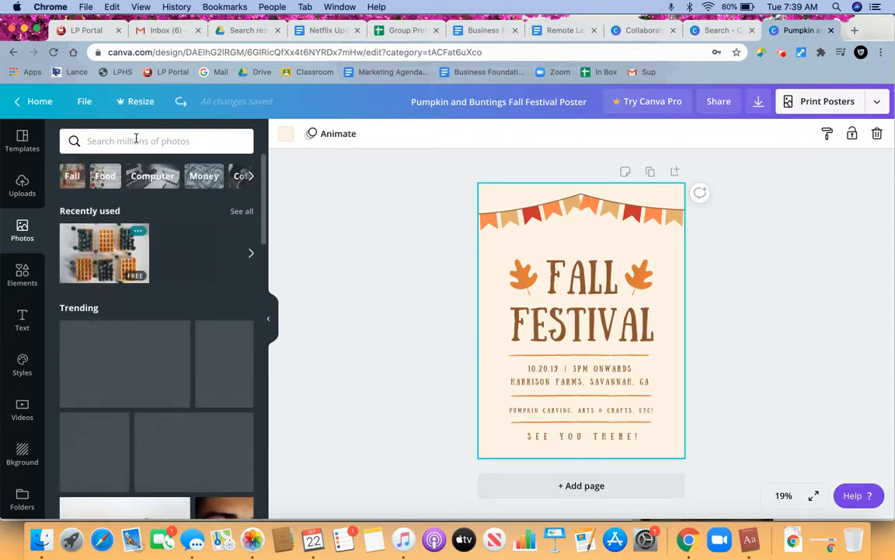
# - Search the stock photos for "apple" and check which results are marked PRO
pyautogui.click(136, 141)
pyautogui.write('apple')
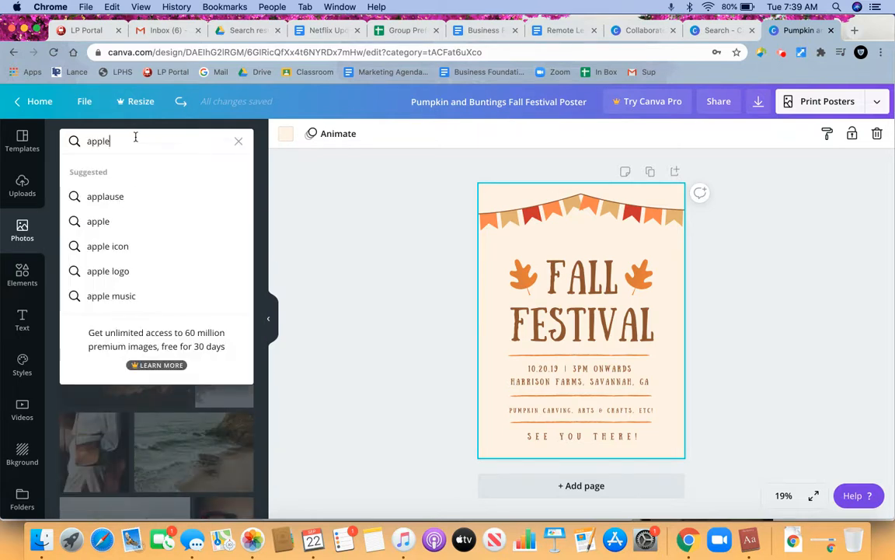
pyautogui.press('Return')
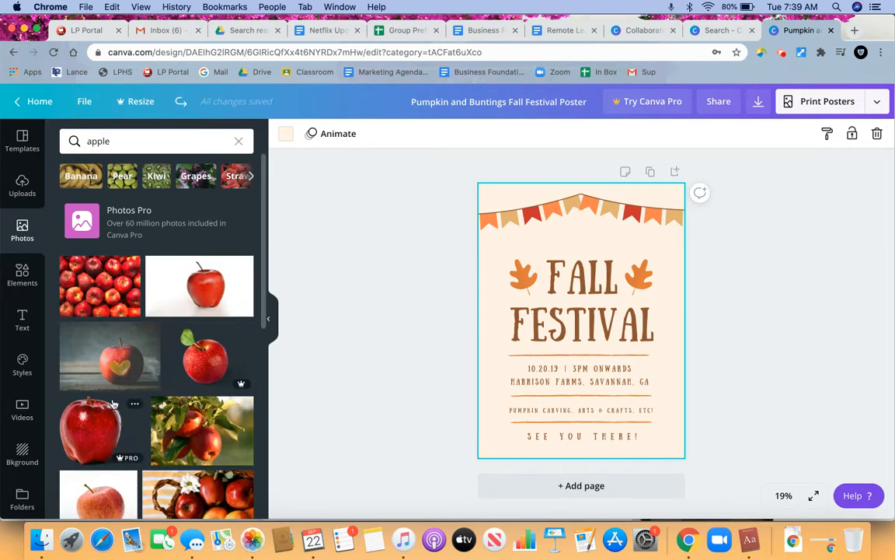
pyautogui.scroll(-8, 113, 403)
pyautogui.scroll(10, 113, 404)
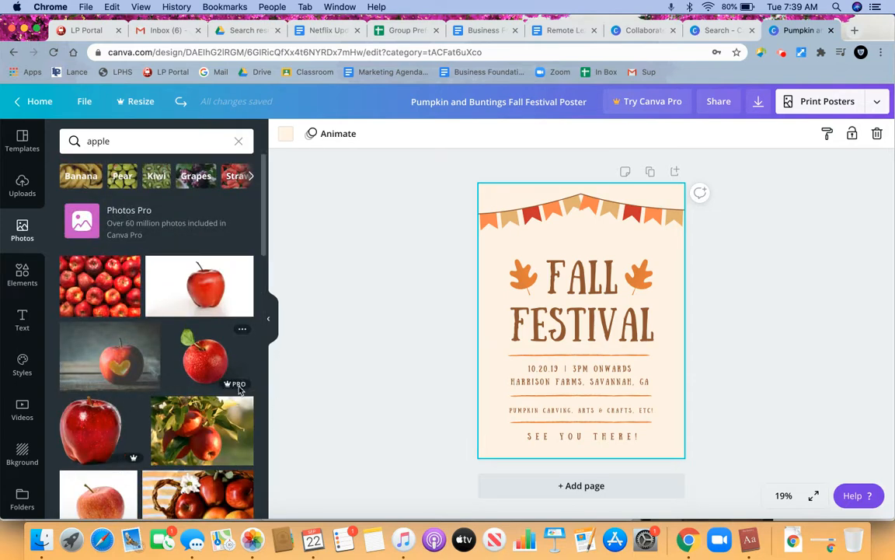
pyautogui.moveTo(231, 386)
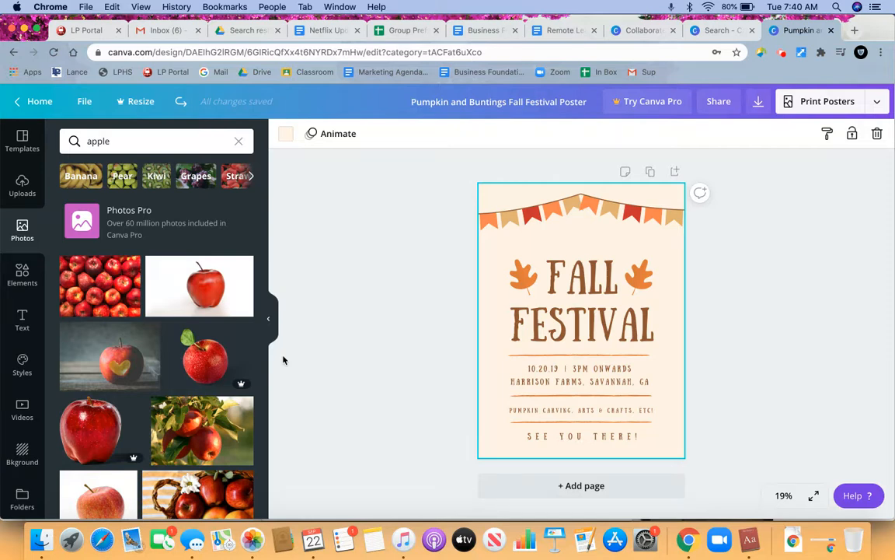
# - Show the design elements and look through the full collection of shapes
pyautogui.click(22, 273)
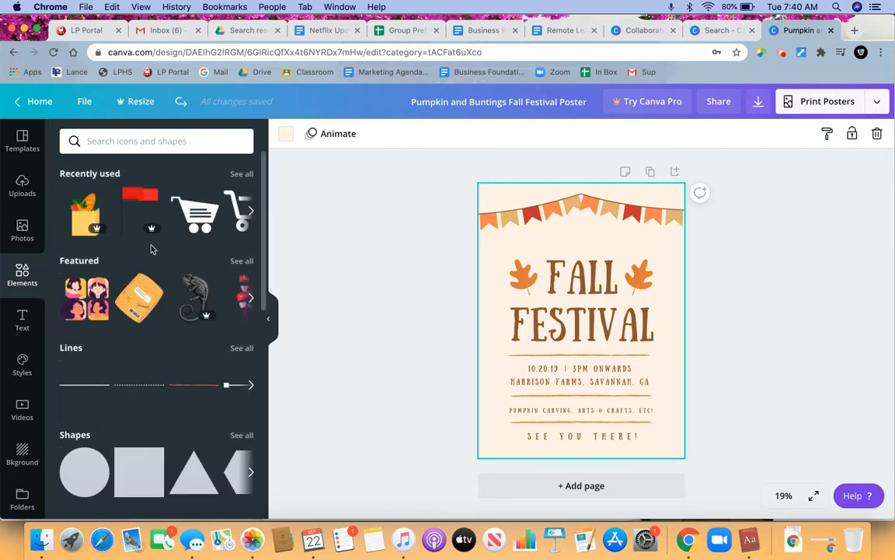
pyautogui.scroll(-2, 146, 383)
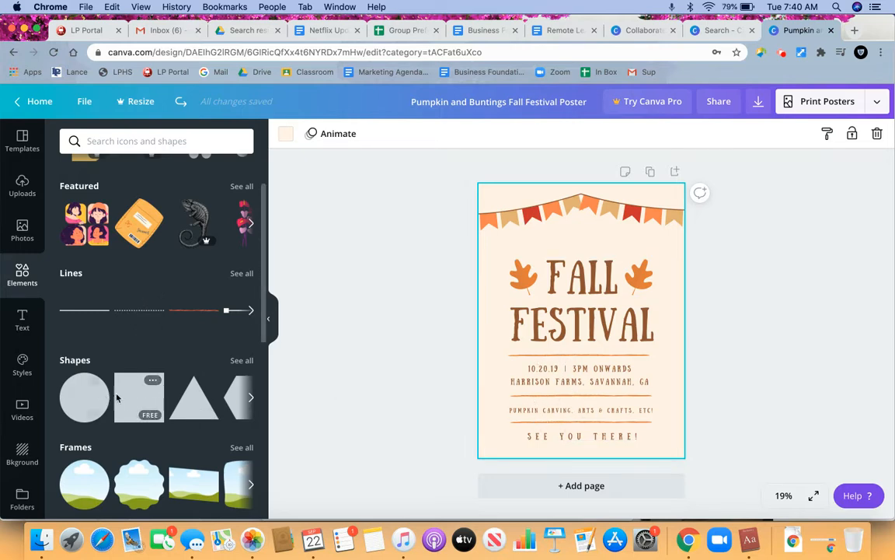
pyautogui.click(242, 361)
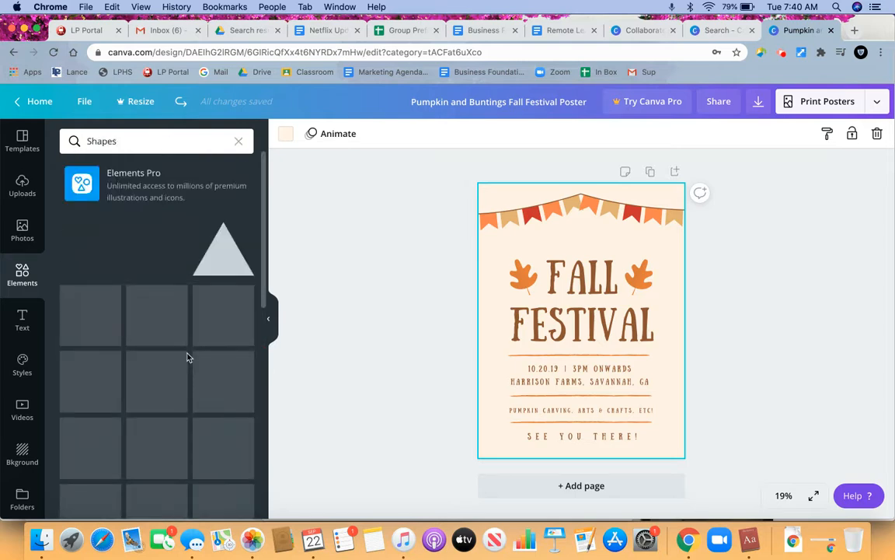
pyautogui.scroll(-2, 186, 358)
pyautogui.scroll(-10, 187, 358)
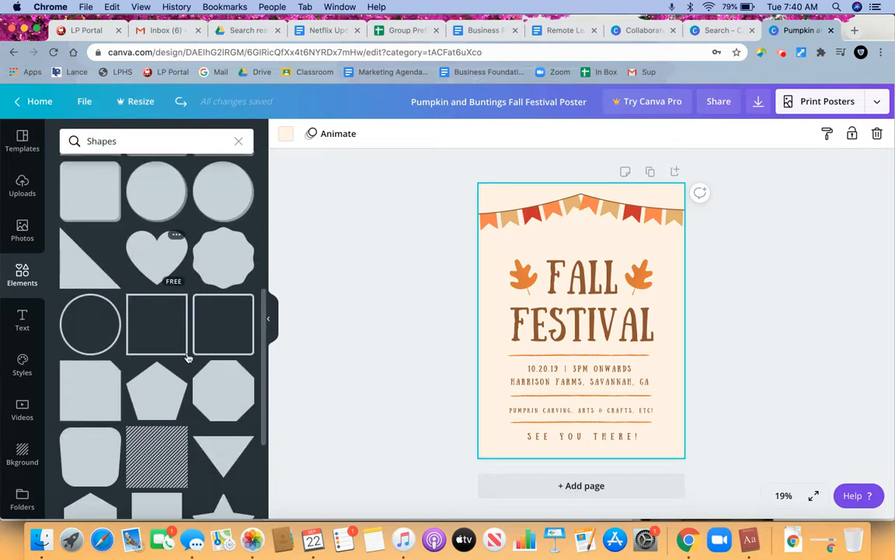
pyautogui.scroll(-2, 187, 358)
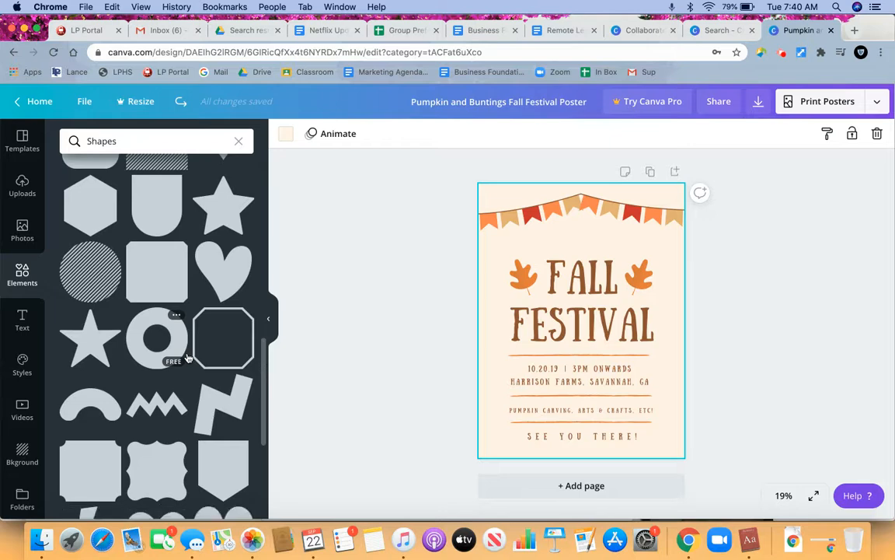
pyautogui.scroll(6, 70, 249)
# - Return to the elements overview and look through its categories, including frames, stickers, charts, grids, all featured gradients and the illustration collections
pyautogui.click(22, 274)
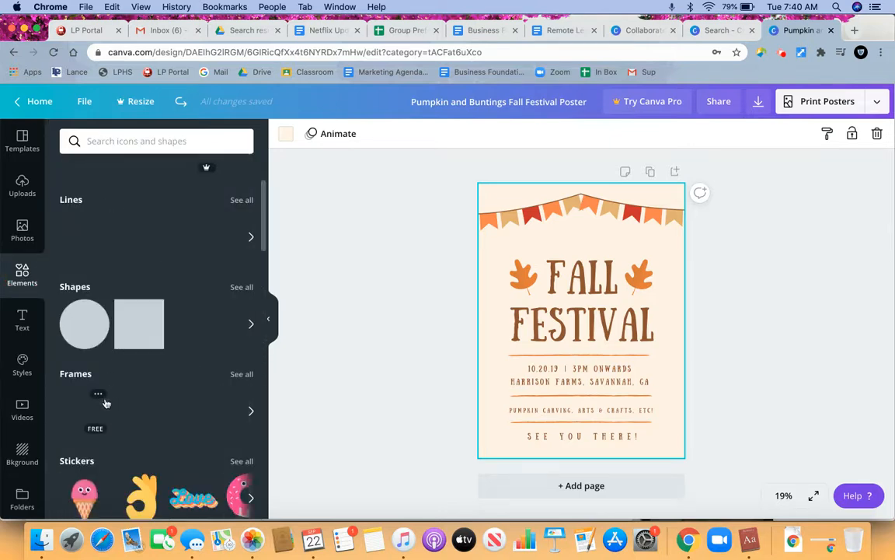
pyautogui.scroll(-2, 106, 402)
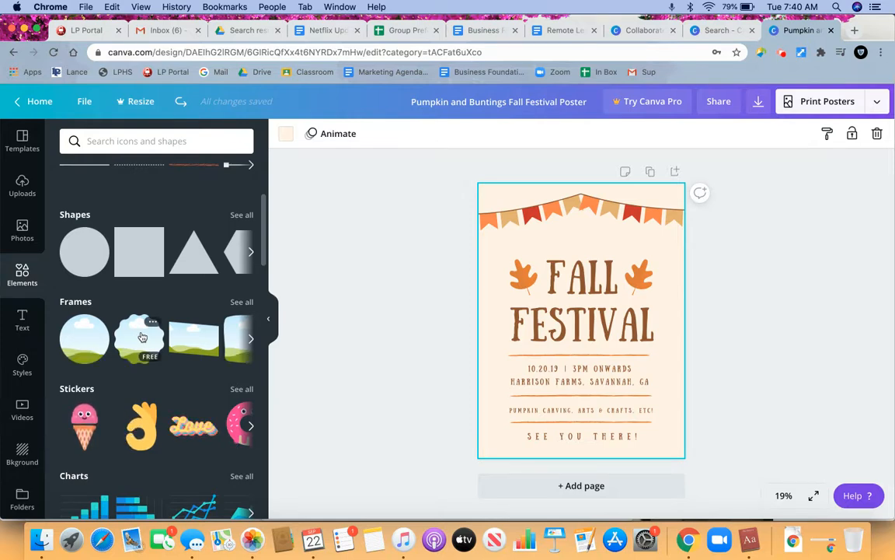
pyautogui.scroll(-2, 156, 389)
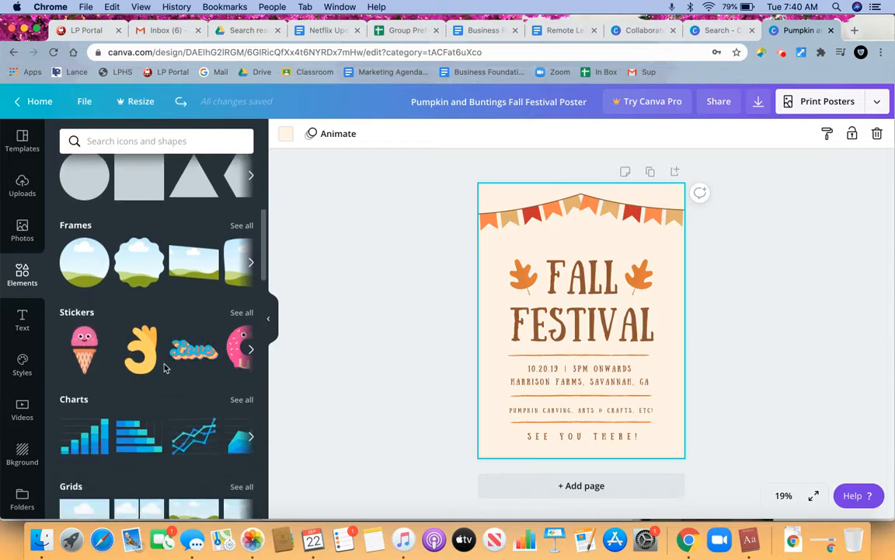
pyautogui.scroll(-2, 163, 368)
pyautogui.scroll(-2, 159, 389)
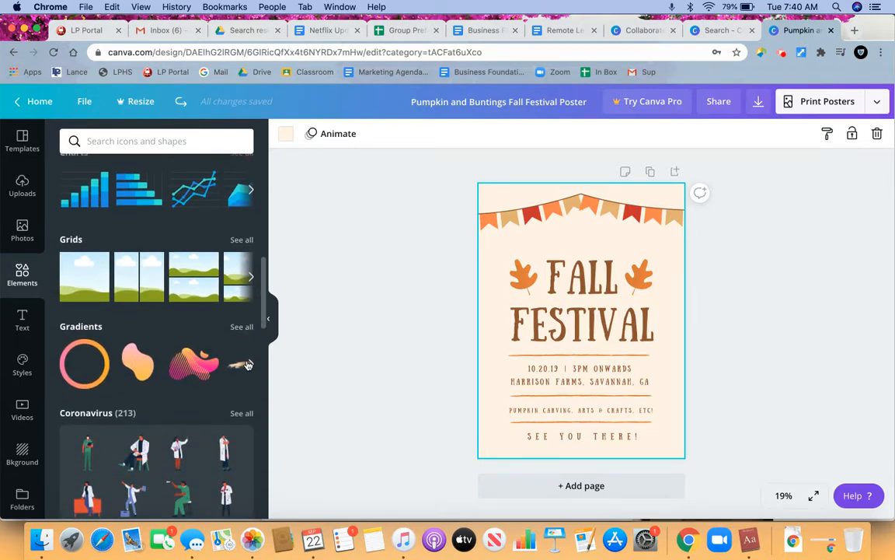
pyautogui.click(249, 364)
pyautogui.click(249, 364)
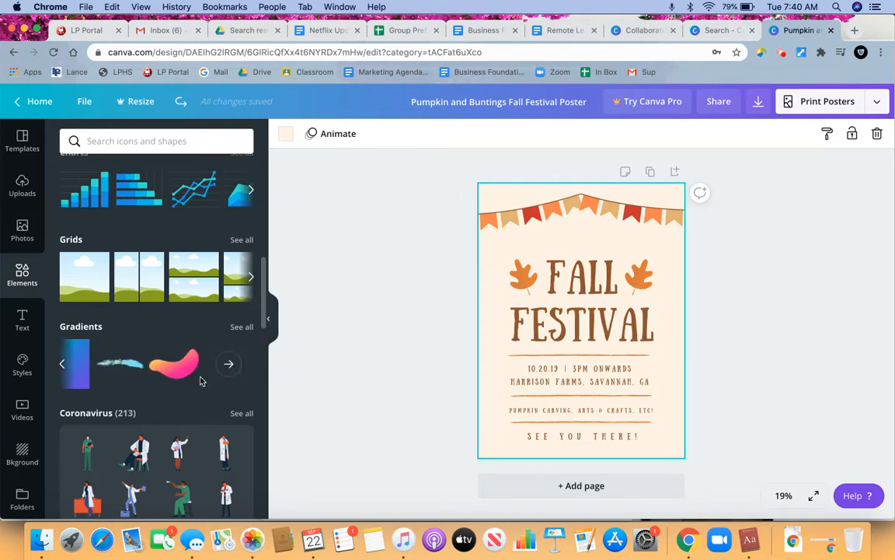
pyautogui.scroll(-4, 199, 380)
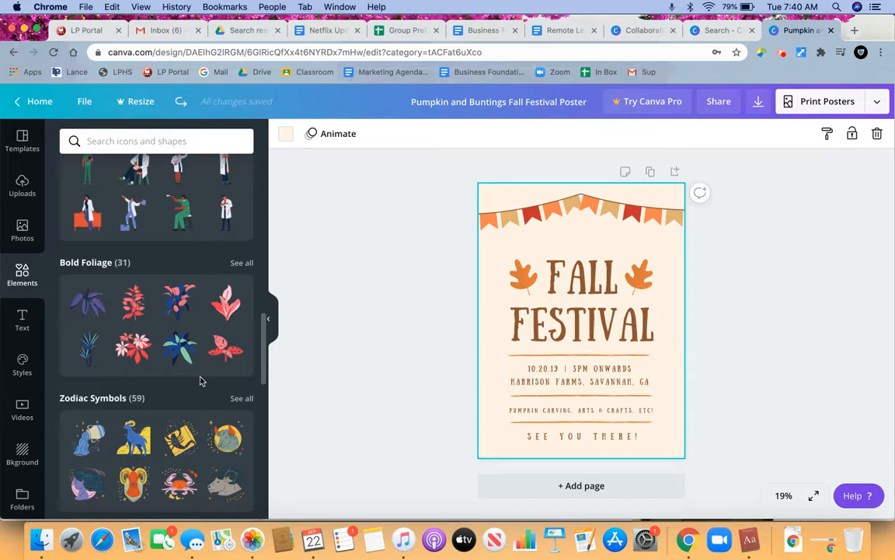
pyautogui.scroll(-5, 199, 381)
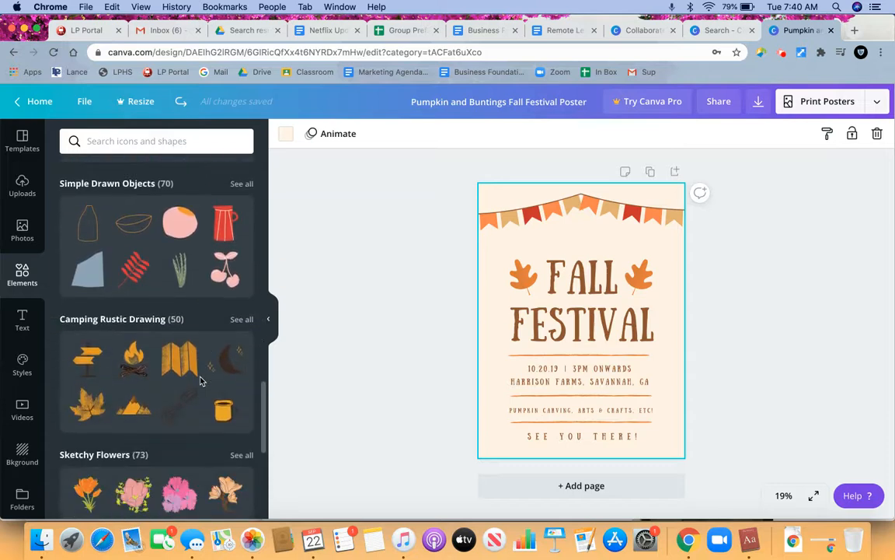
pyautogui.scroll(-2, 200, 381)
pyautogui.scroll(10, 200, 381)
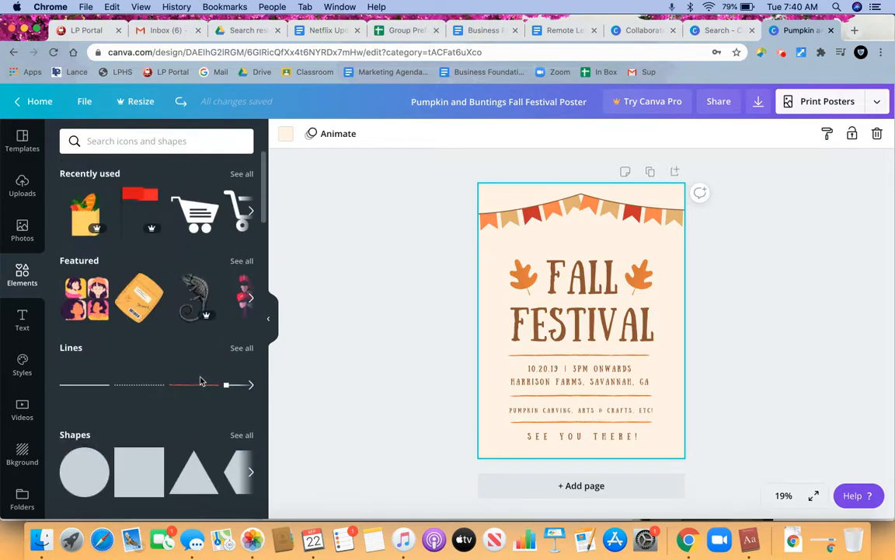
# - Search the elements for "apple" and add the free dark red apple with a green leaf to the poster
pyautogui.click(145, 142)
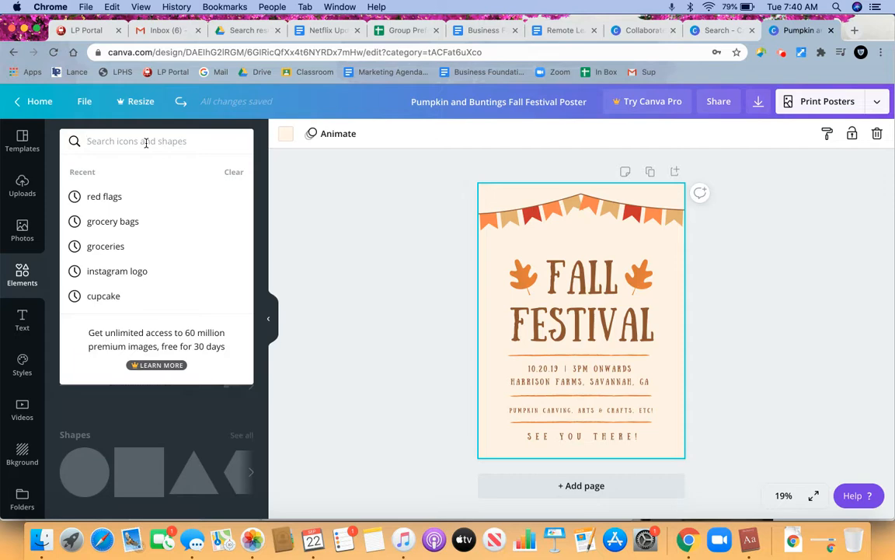
pyautogui.write('appl')
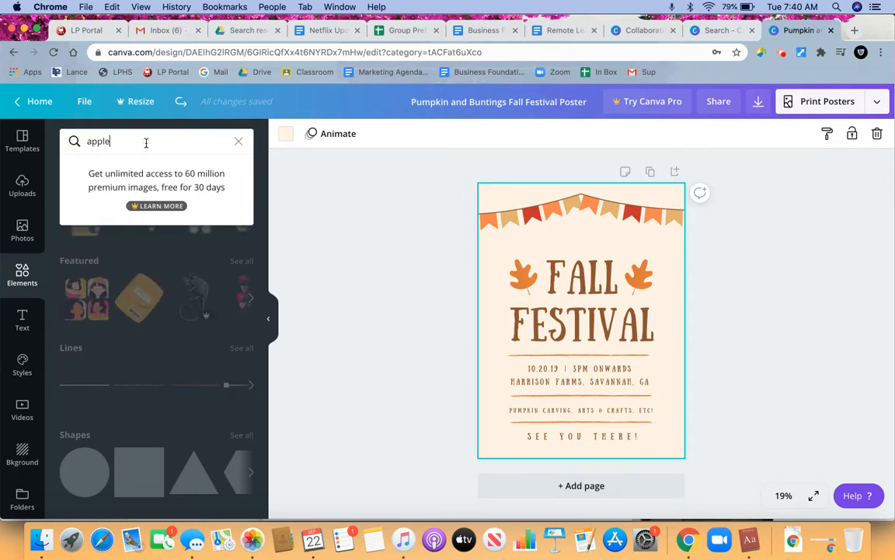
pyautogui.write('e')
pyautogui.press('Return')
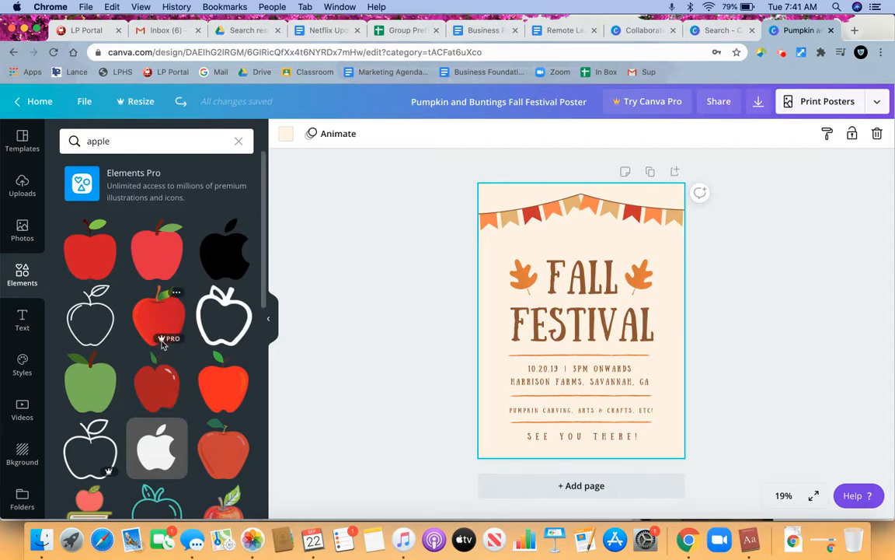
pyautogui.click(154, 392)
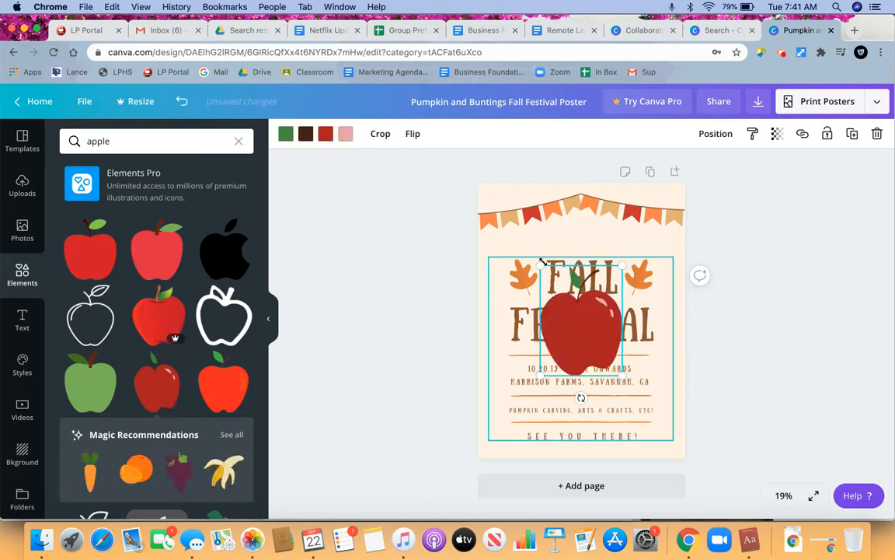
# - Shrink the apple to a small graphic and place it in the poster's lower-right corner, beside "SEE YOU THERE!"
pyautogui.moveTo(542, 265); pyautogui.dragTo(580, 325)
pyautogui.moveTo(605, 359); pyautogui.dragTo(668, 442)
pyautogui.moveTo(644, 403); pyautogui.dragTo(655, 418)
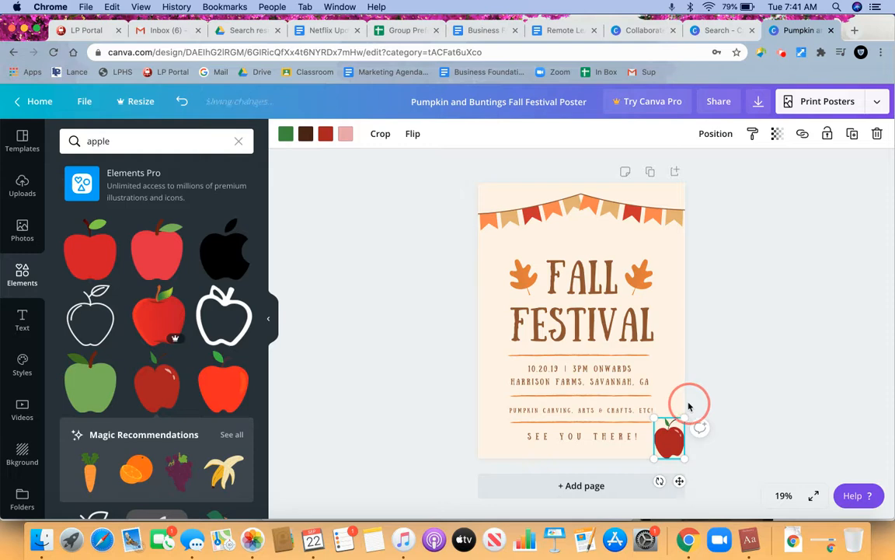
pyautogui.moveTo(677, 445); pyautogui.dragTo(673, 434)
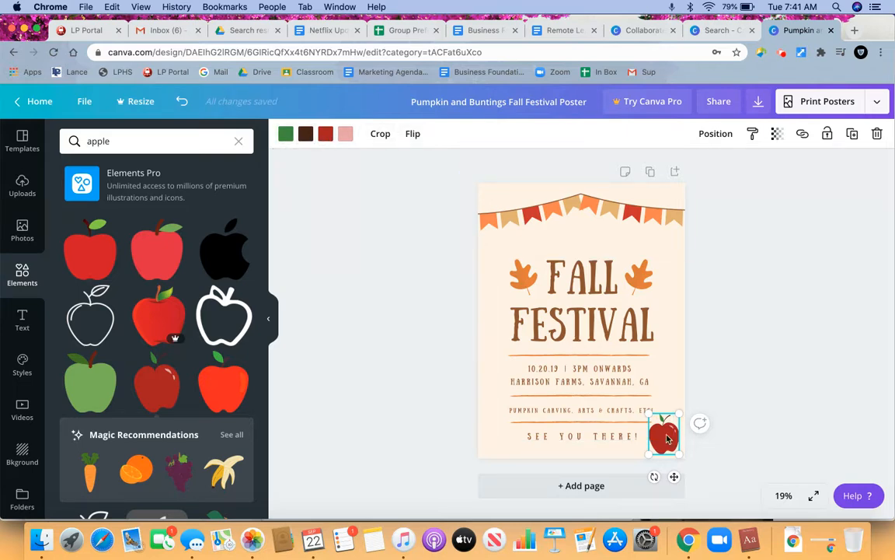
# - Select the title text and the bunting in turn to view their editing options, including the bunting's flip choices
pyautogui.click(582, 286)
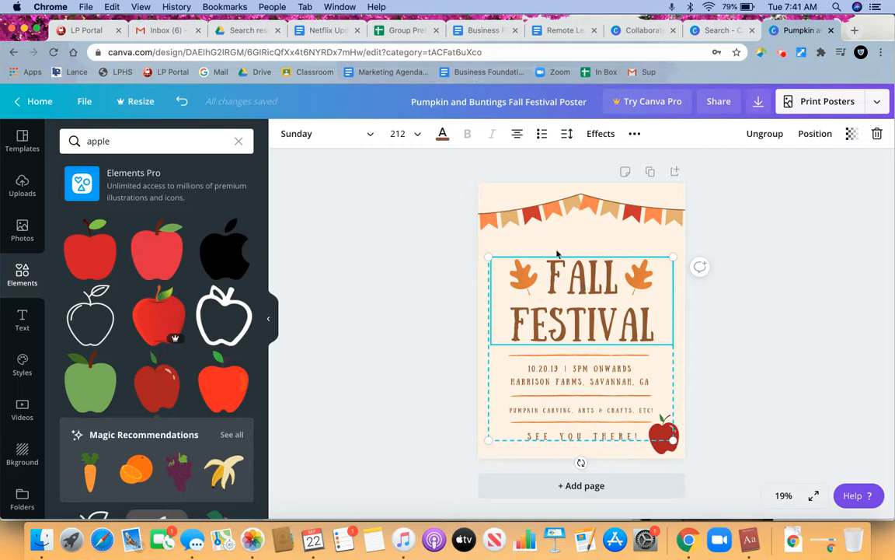
pyautogui.click(537, 218)
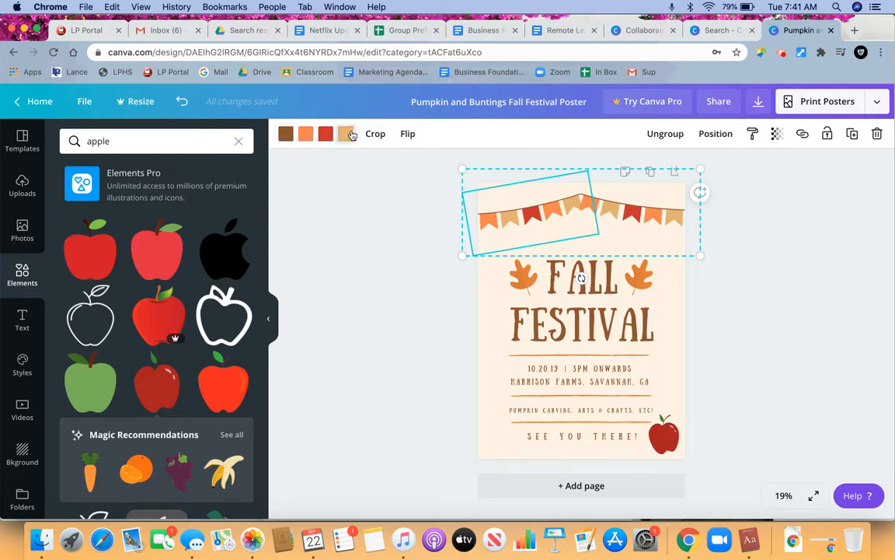
pyautogui.click(405, 134)
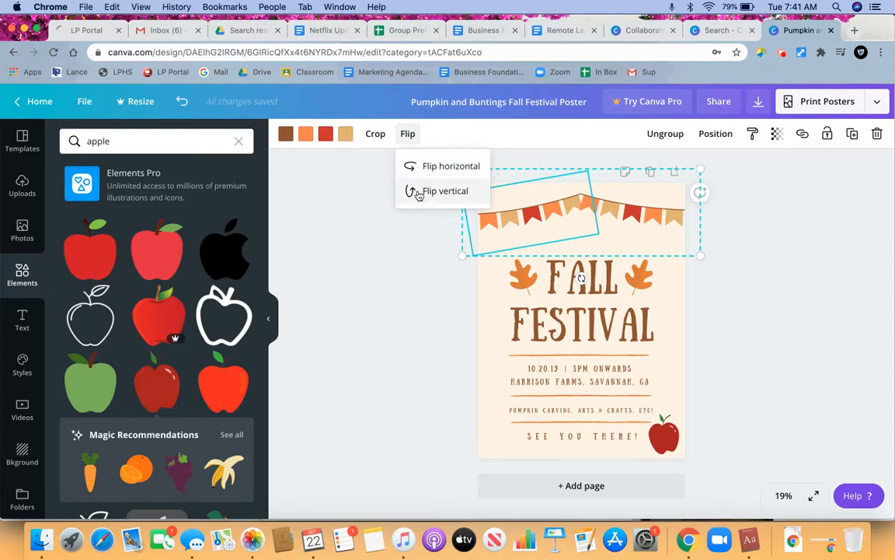
pyautogui.click(361, 198)
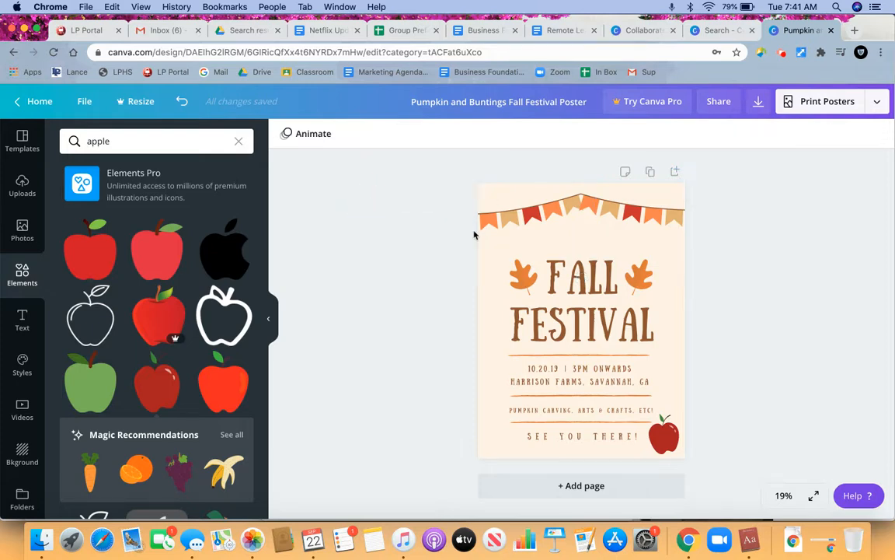
# - Recolor the apple's red body with the orange document color
pyautogui.click(667, 443)
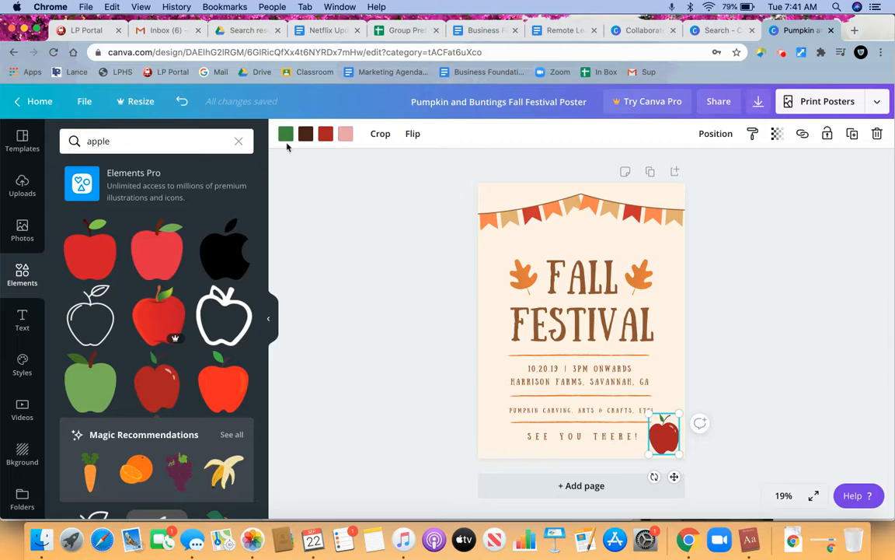
pyautogui.click(327, 138)
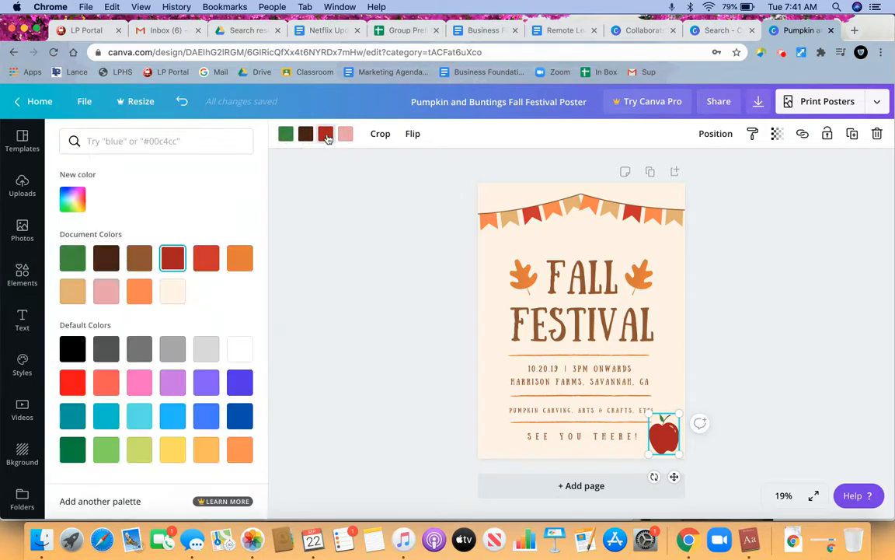
pyautogui.click(240, 259)
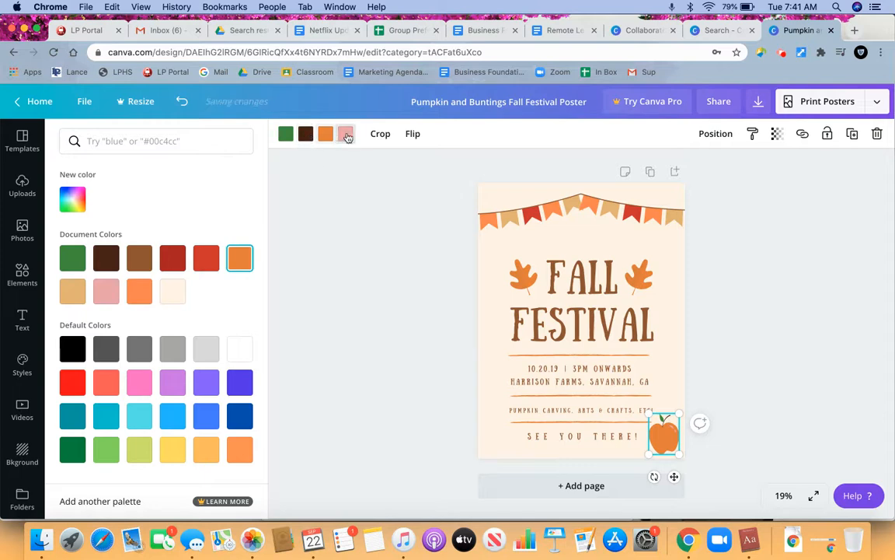
pyautogui.click(363, 209)
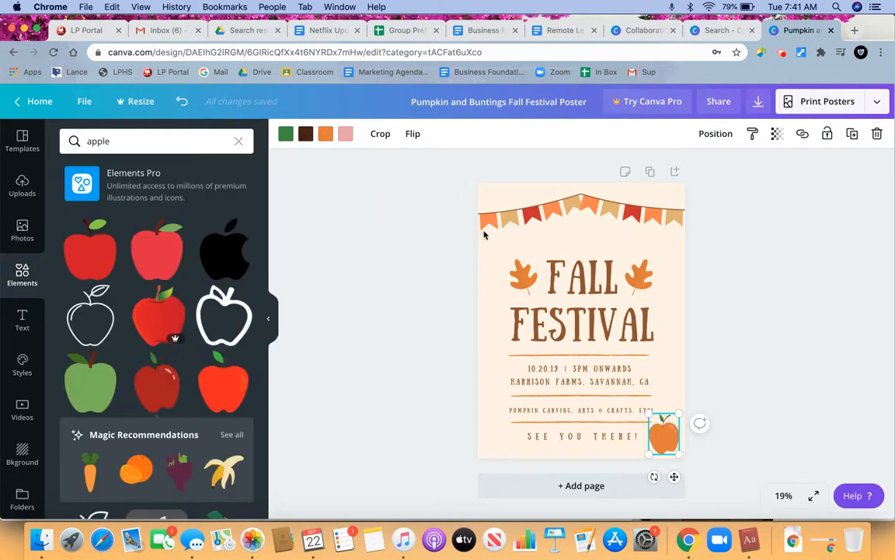
# - Select the word "FALL" in the poster title and look through the available fonts, including those marked PRO
pyautogui.click(568, 291)
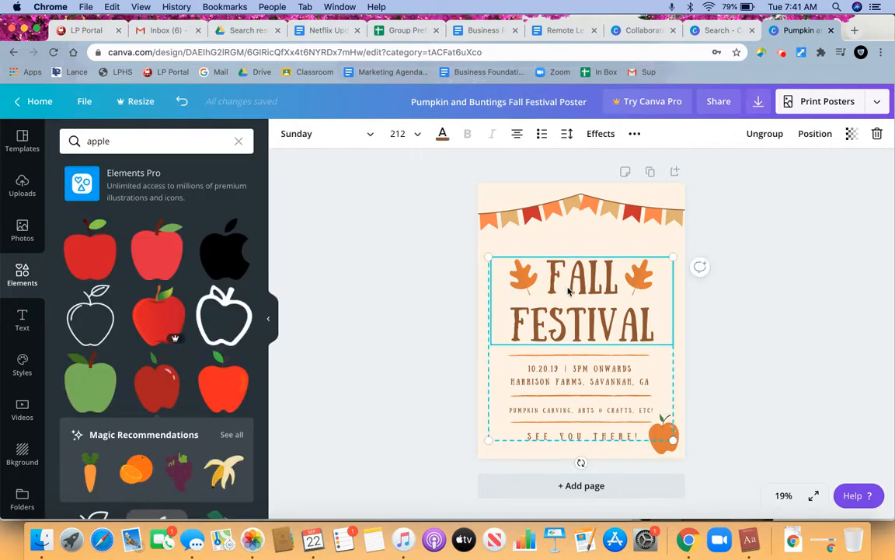
pyautogui.doubleClick(582, 282)
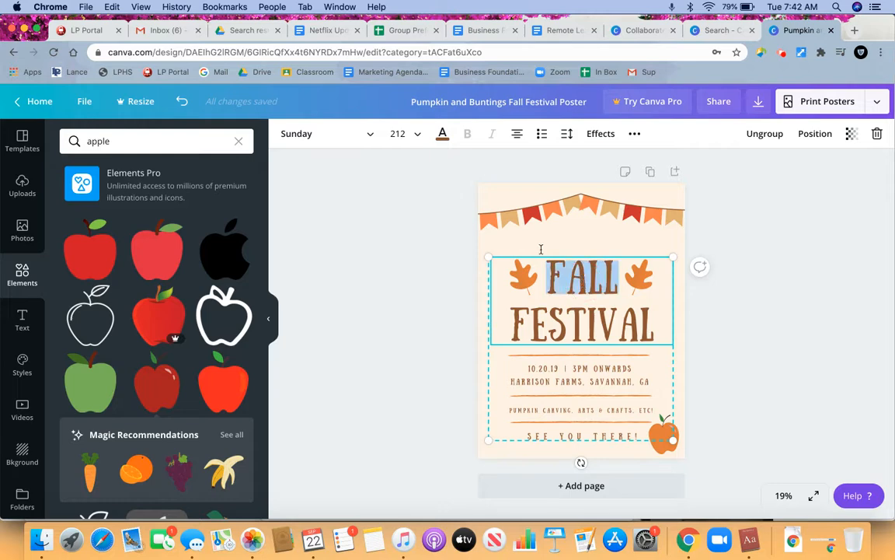
pyautogui.click(371, 137)
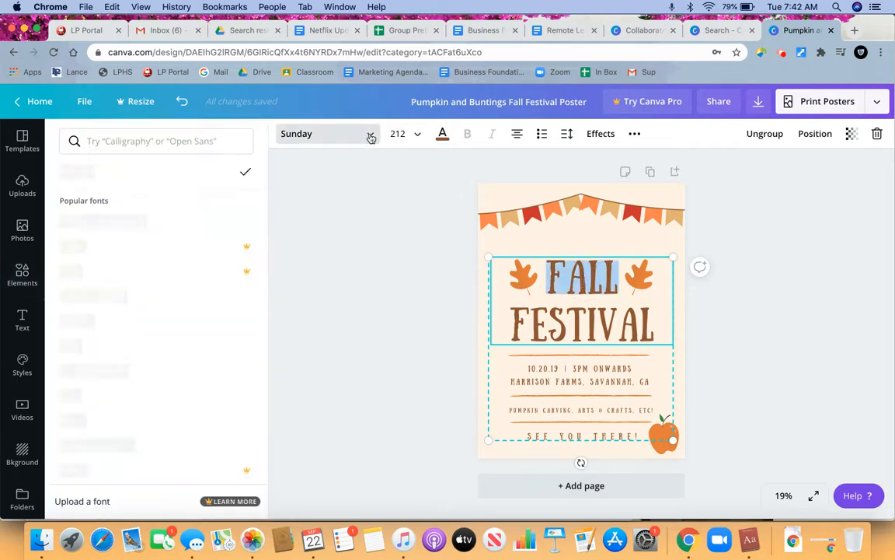
pyautogui.scroll(-2, 196, 363)
pyautogui.scroll(-5, 196, 363)
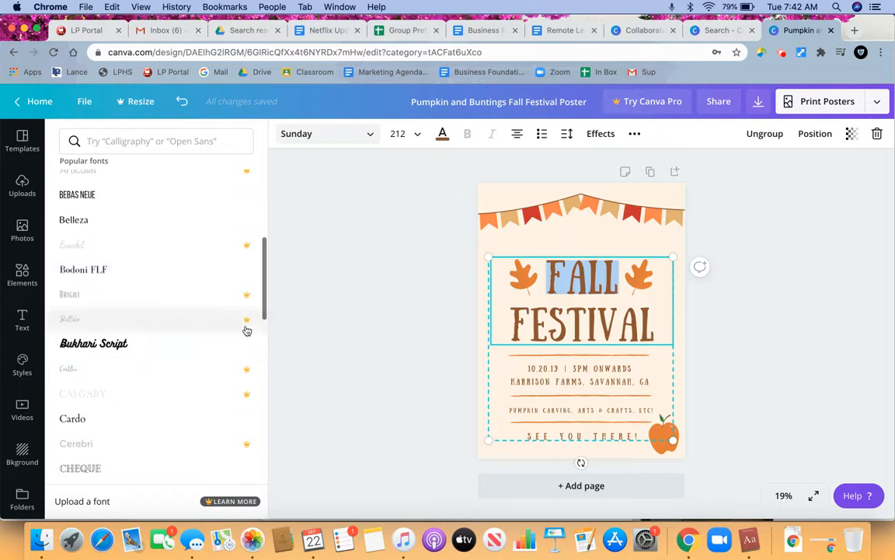
pyautogui.scroll(-4, 181, 383)
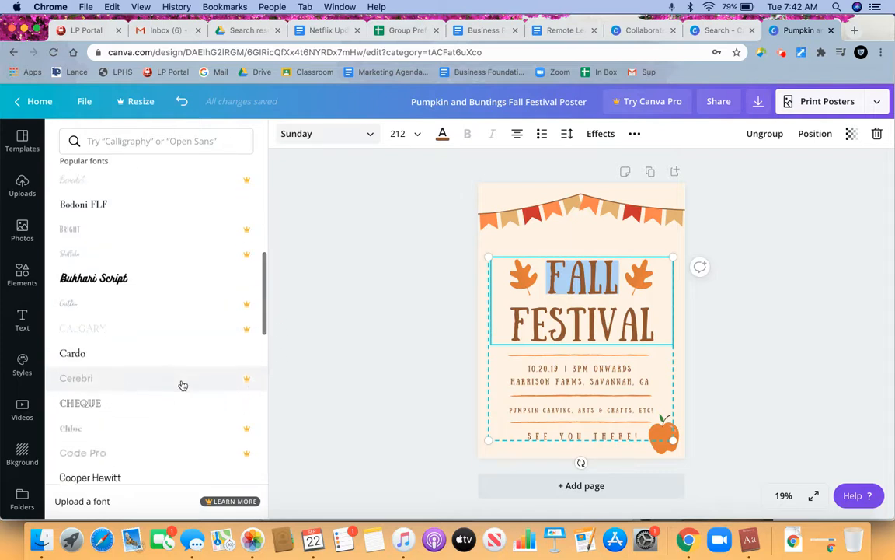
# - View the font size choices, text colors and text effects available for the poster title
pyautogui.click(419, 136)
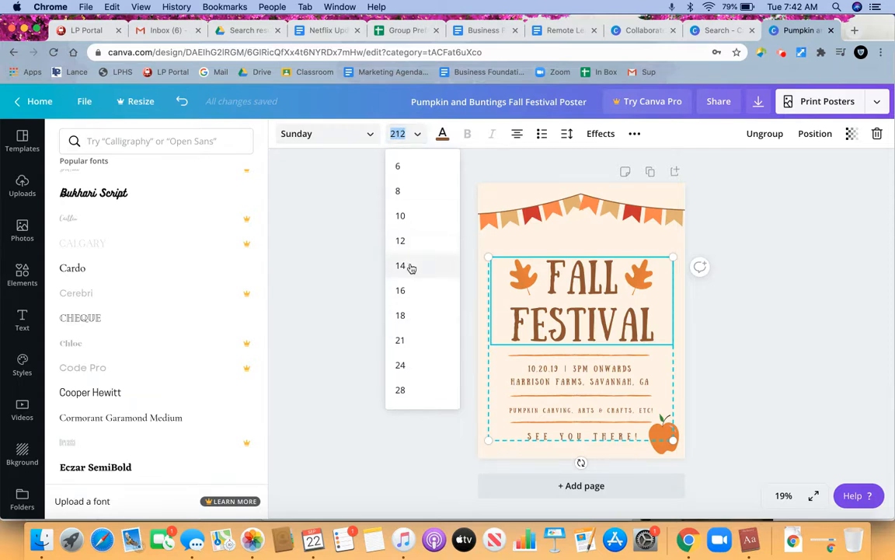
pyautogui.click(444, 134)
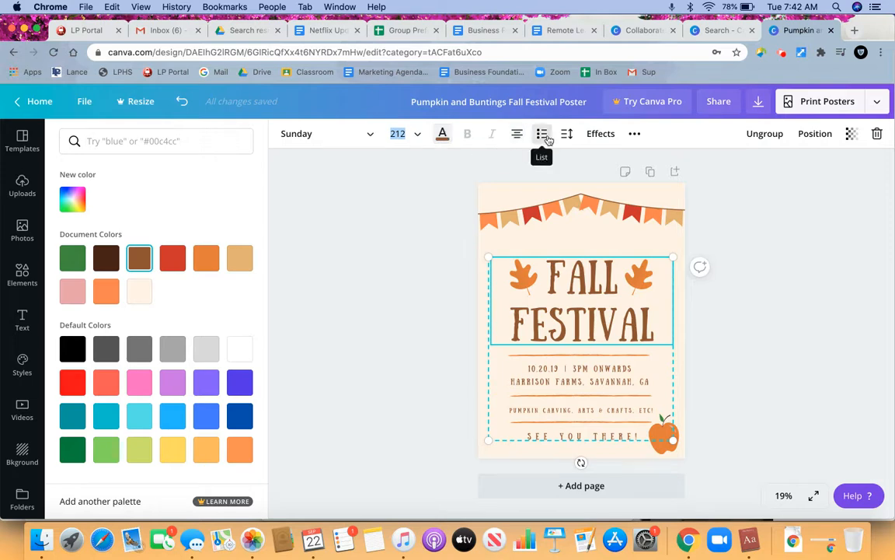
pyautogui.click(601, 134)
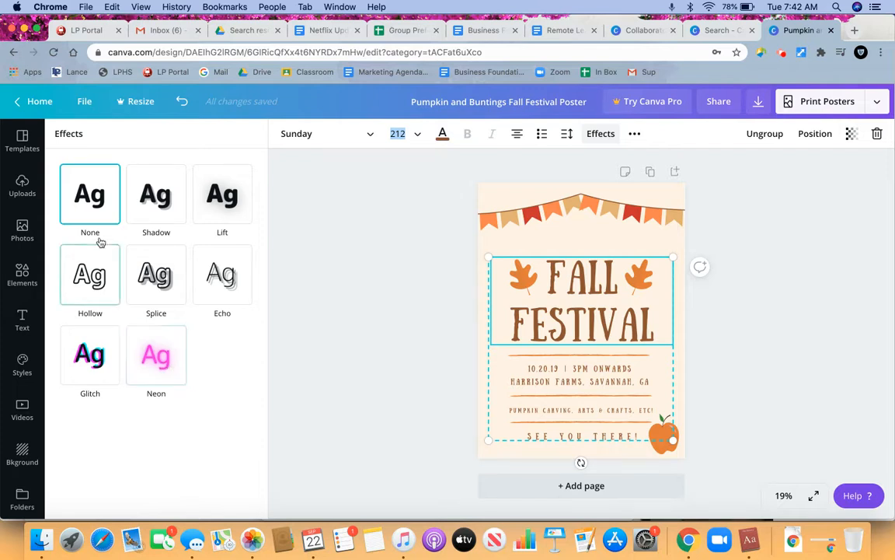
# - View the additional formatting options available for the poster title text
pyautogui.click(635, 133)
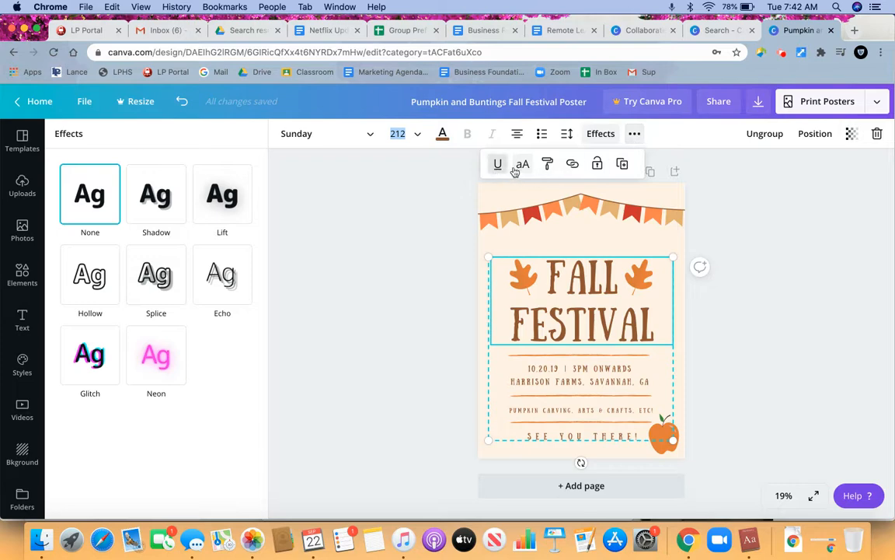
pyautogui.click(400, 198)
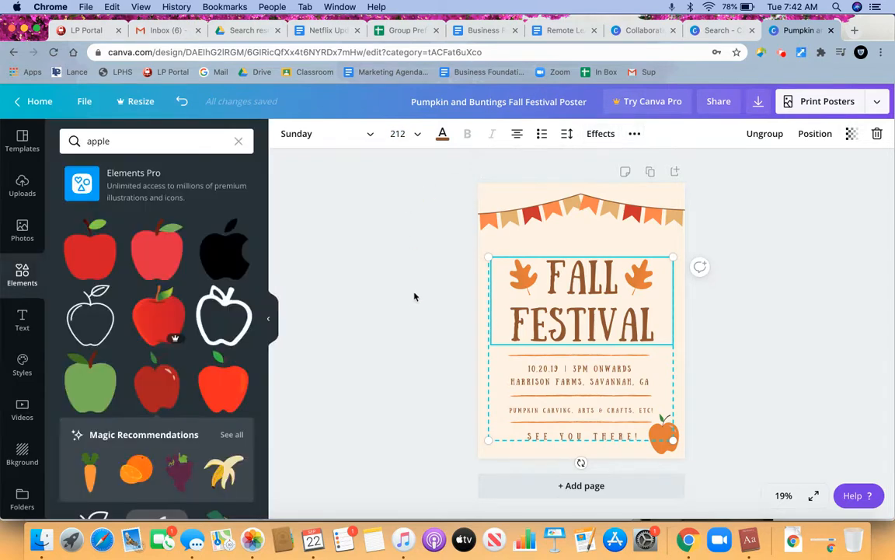
# - Add the "HUSTLE" font combination to the poster and place it between the bunting and the "FALL FESTIVAL" title
pyautogui.click(23, 319)
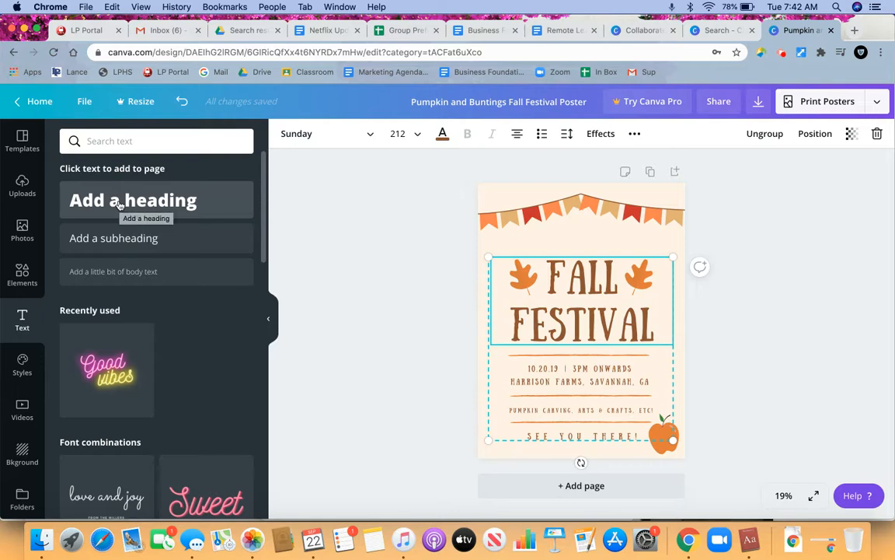
pyautogui.scroll(-5, 112, 417)
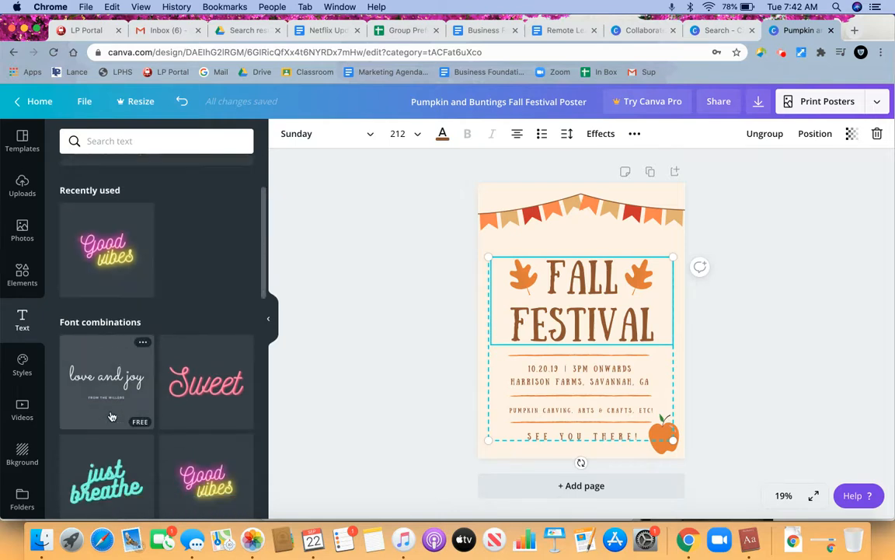
pyautogui.scroll(-5, 111, 417)
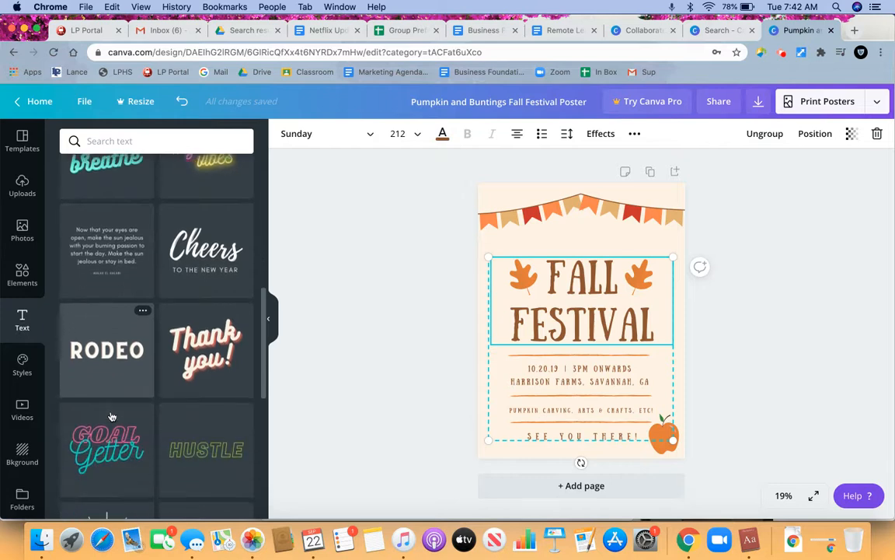
pyautogui.scroll(-4, 111, 418)
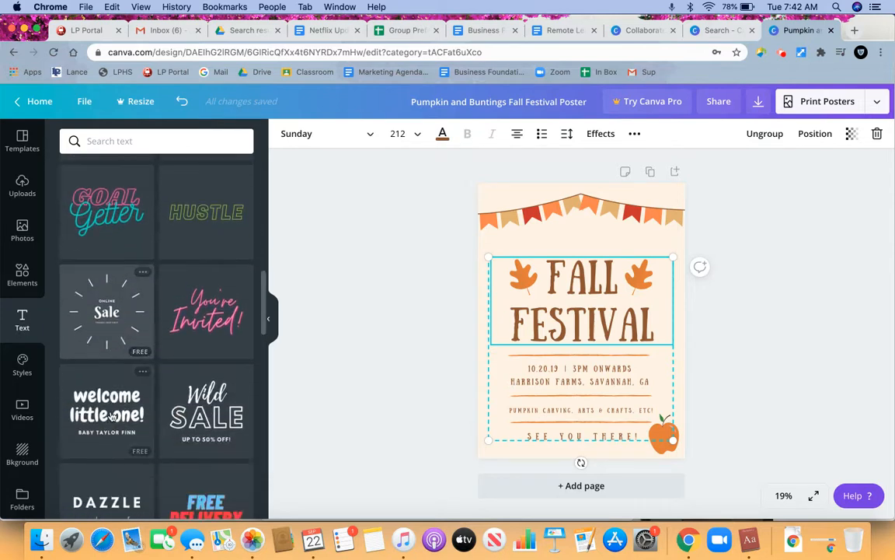
pyautogui.scroll(-4, 111, 417)
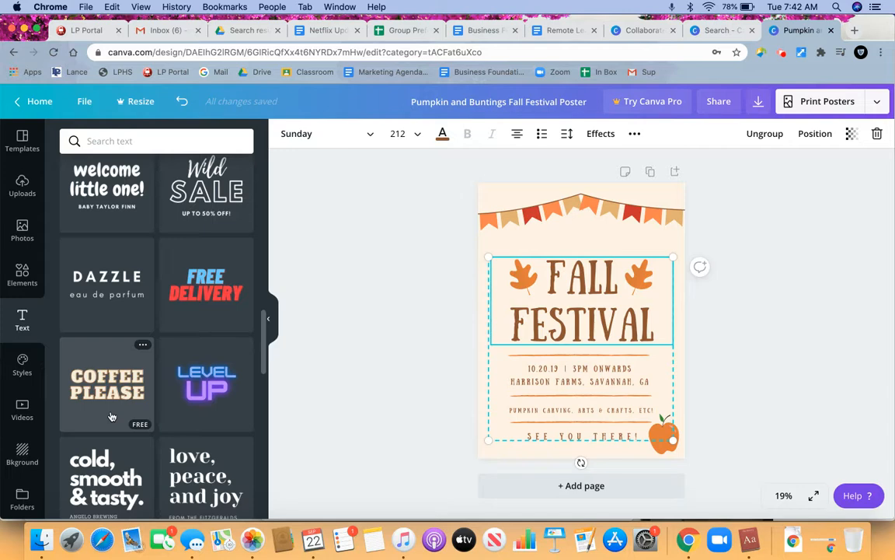
pyautogui.scroll(-4, 111, 418)
pyautogui.scroll(10, 111, 418)
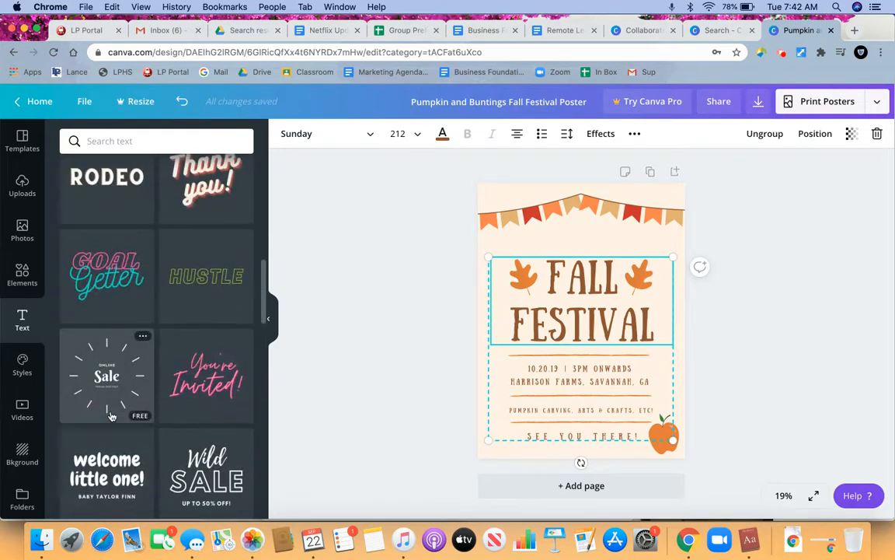
pyautogui.click(199, 278)
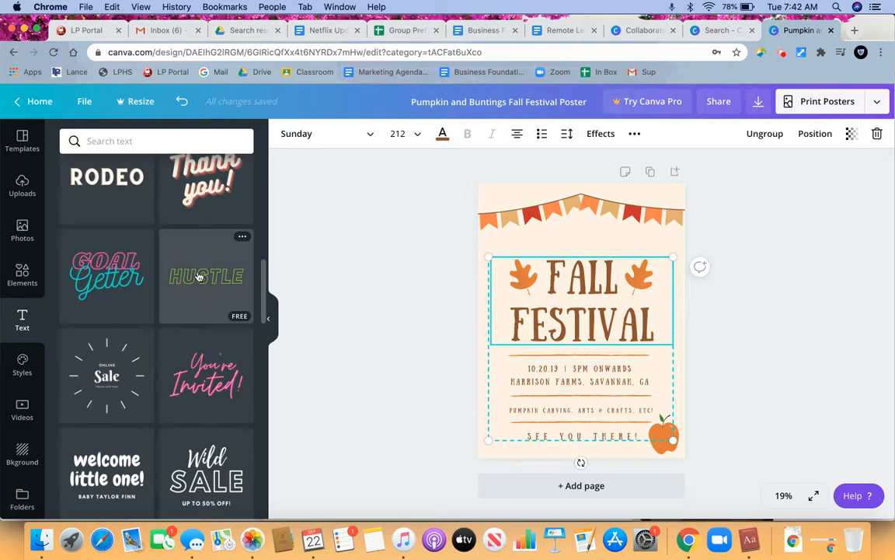
pyautogui.moveTo(590, 318); pyautogui.dragTo(588, 242)
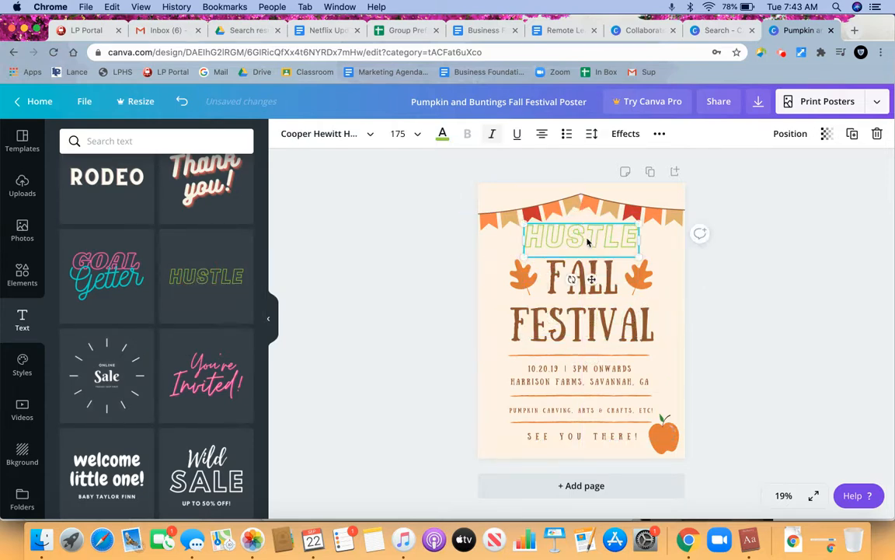
# - Replace the "HUSTLE" text with "NOW OPEN!"
pyautogui.doubleClick(587, 240)
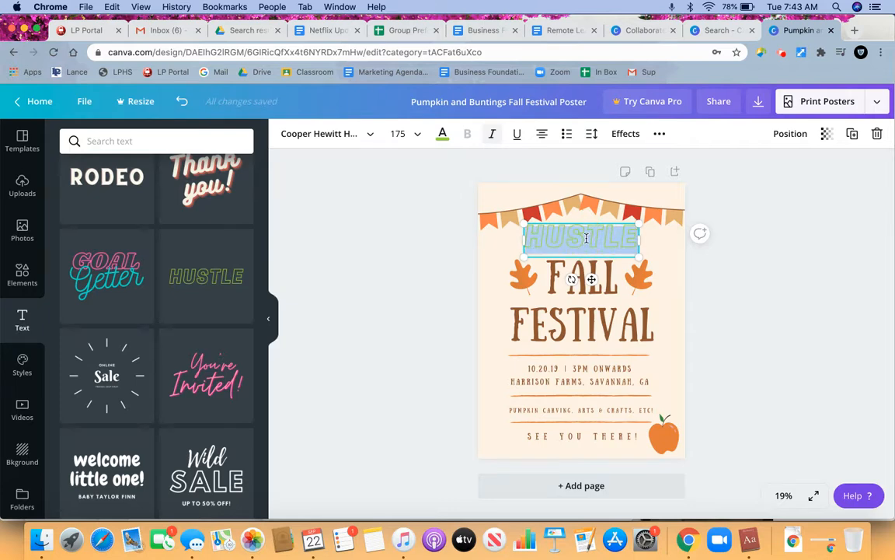
pyautogui.write('NOW OPEN')
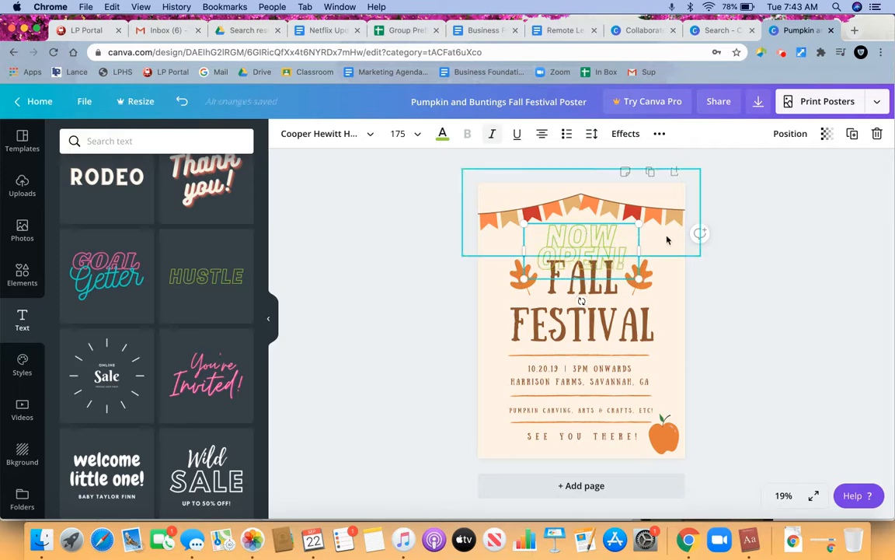
pyautogui.write('!')
# - Widen the "NOW OPEN!" text box to fit on one line and center it beneath the bunting
pyautogui.moveTo(682, 250); pyautogui.dragTo(696, 249)
pyautogui.moveTo(626, 236); pyautogui.dragTo(602, 239)
pyautogui.click(700, 266)
pyautogui.click(681, 284)
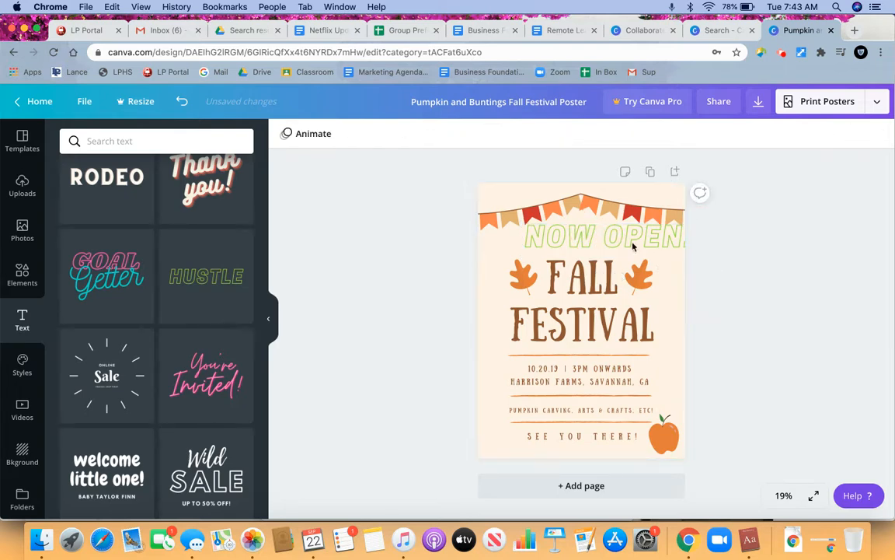
pyautogui.moveTo(627, 244); pyautogui.dragTo(610, 251)
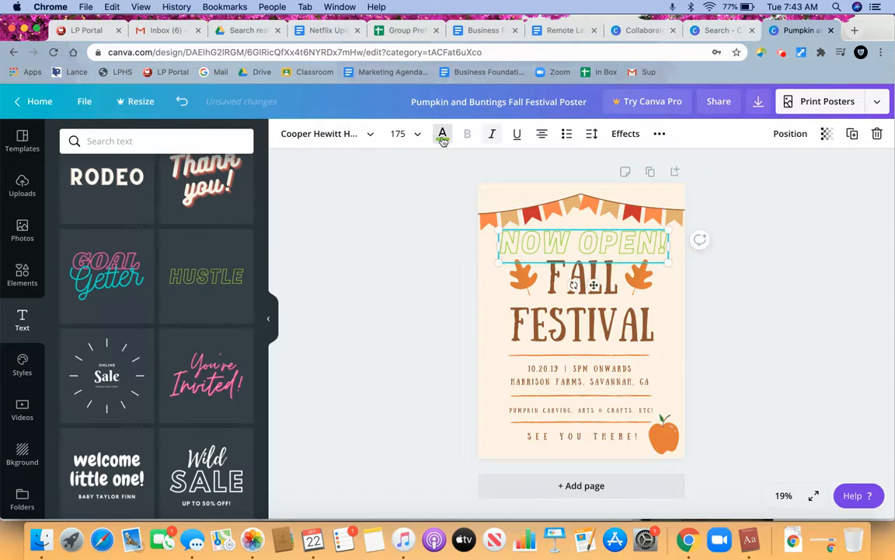
# - Recolor the "NOW OPEN!" text with the medium brown document color used by the poster title
pyautogui.click(442, 136)
pyautogui.click(133, 257)
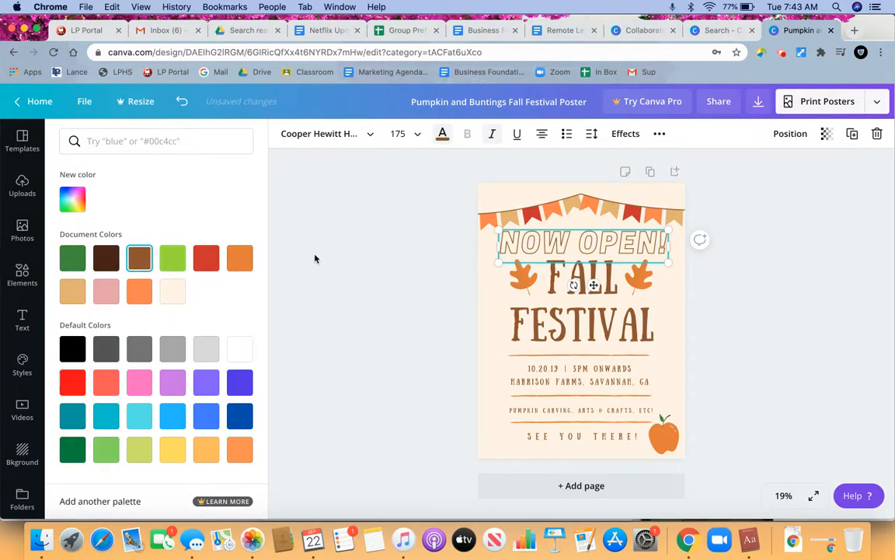
pyautogui.click(315, 259)
pyautogui.click(741, 294)
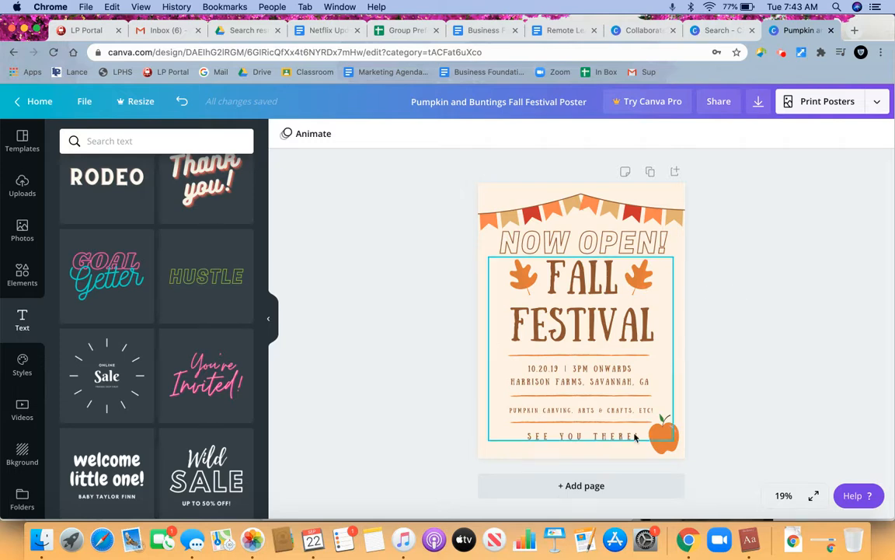
pyautogui.click(448, 354)
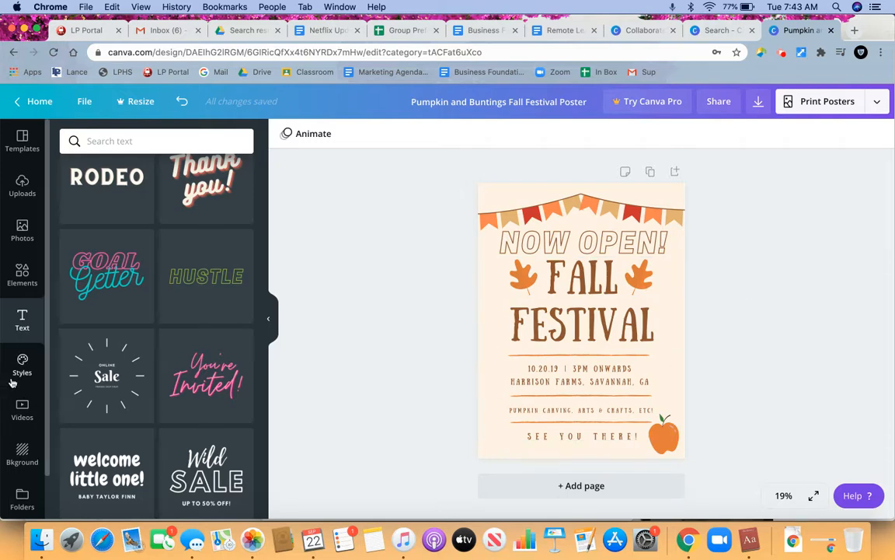
# - Try the Abys and Josefin Sans Bold style with its yellow-green, navy and pink palette on the poster, and undo it
pyautogui.click(14, 377)
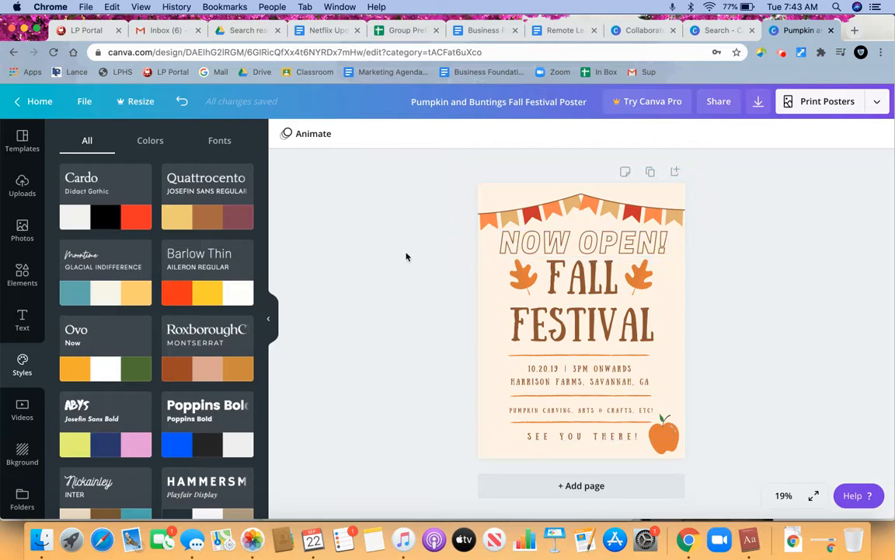
pyautogui.scroll(-4, 194, 379)
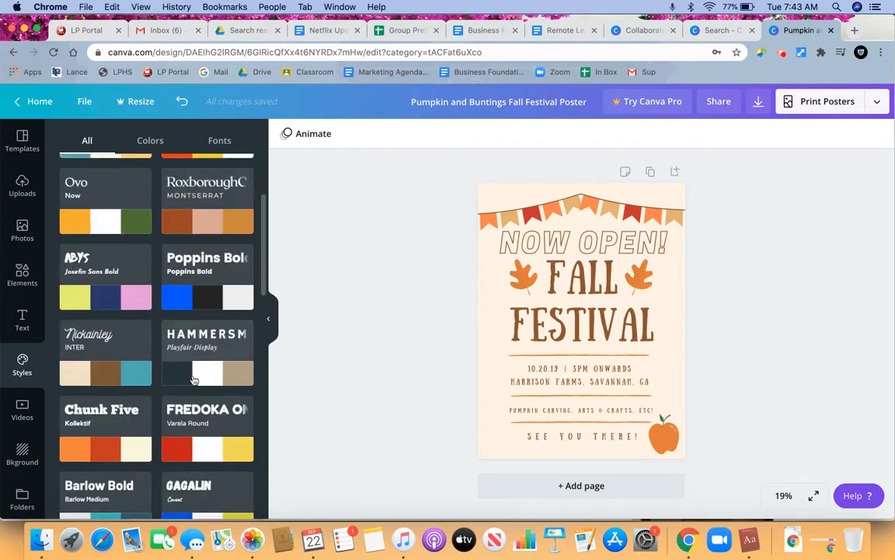
pyautogui.scroll(-1, 193, 378)
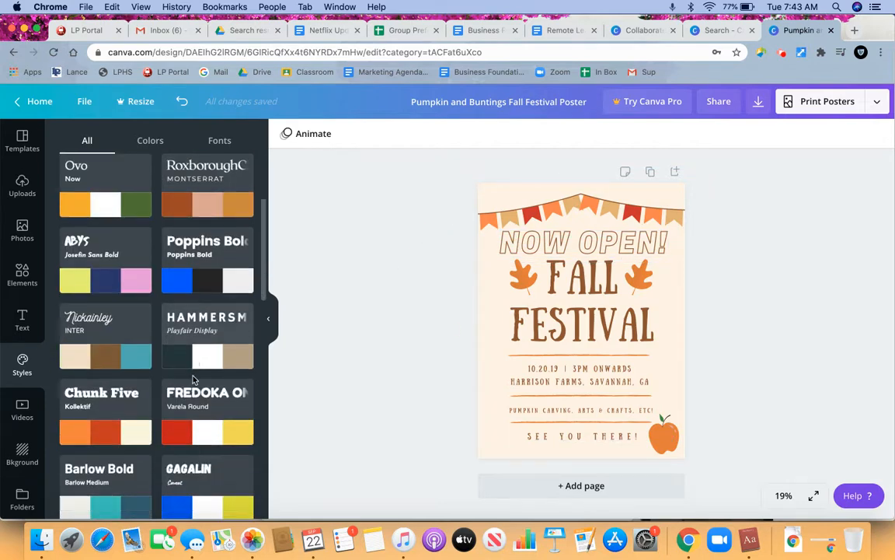
pyautogui.click(107, 279)
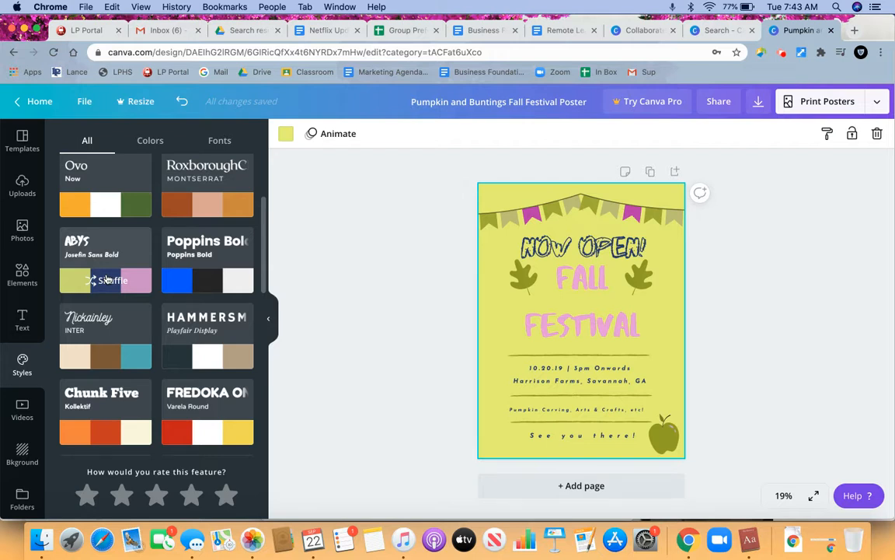
pyautogui.click(182, 103)
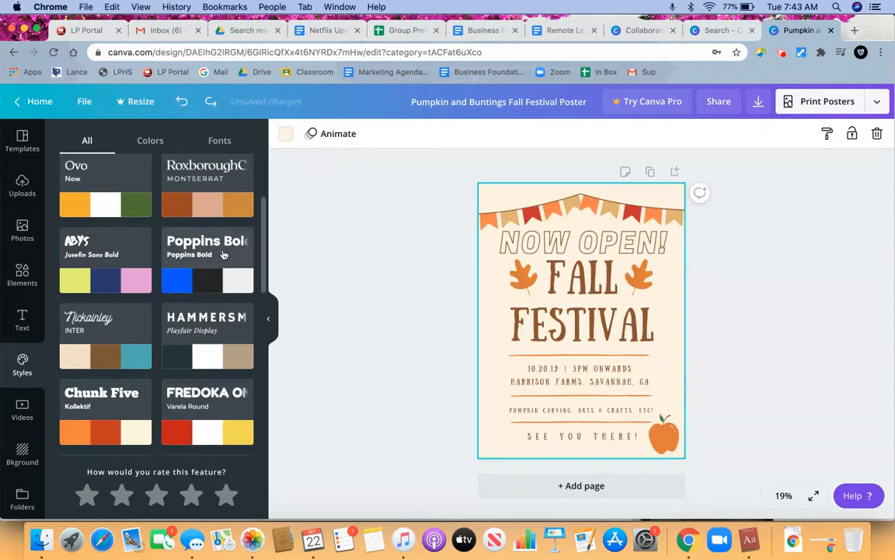
# - Try the Candyland and Start-up Culture color palettes on the poster, and undo both
pyautogui.scroll(3, 224, 254)
pyautogui.click(150, 140)
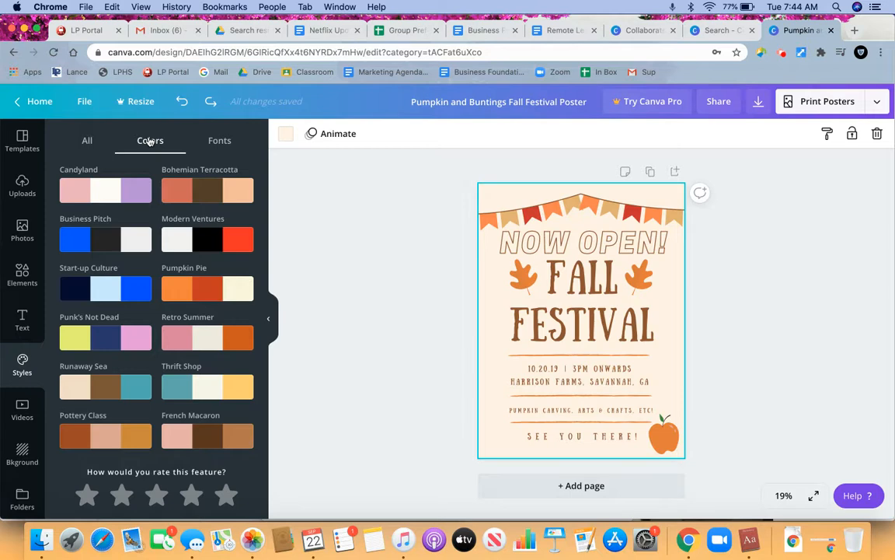
pyautogui.click(97, 191)
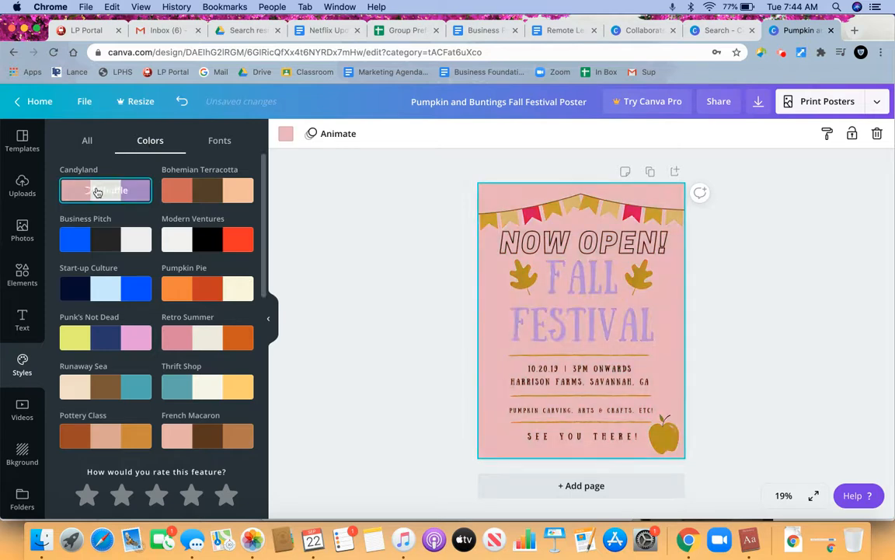
pyautogui.click(110, 291)
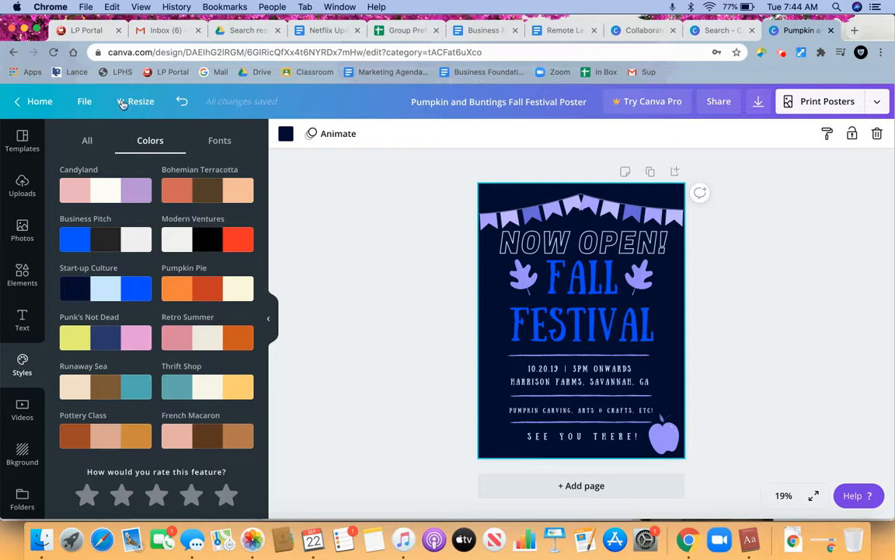
pyautogui.click(179, 103)
pyautogui.click(179, 103)
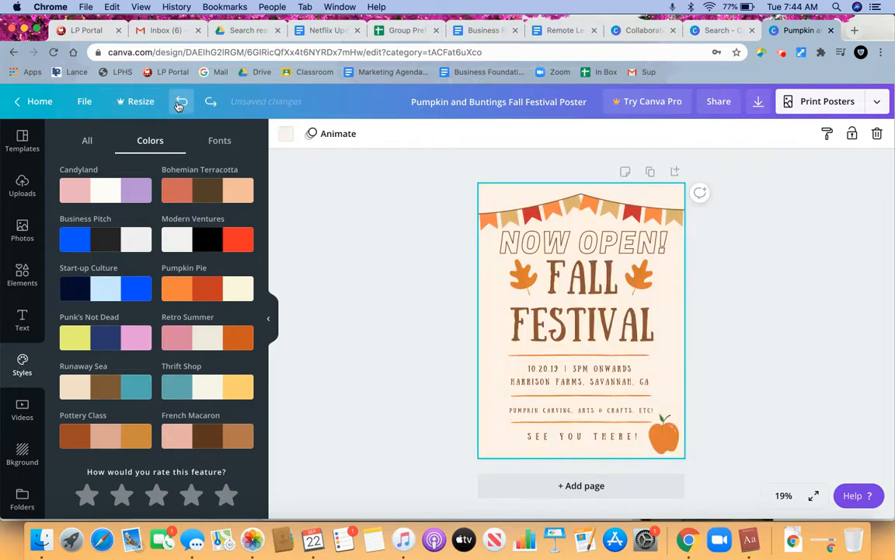
# - Look through the font pairings offered among the styles and return to the full style list
pyautogui.click(220, 141)
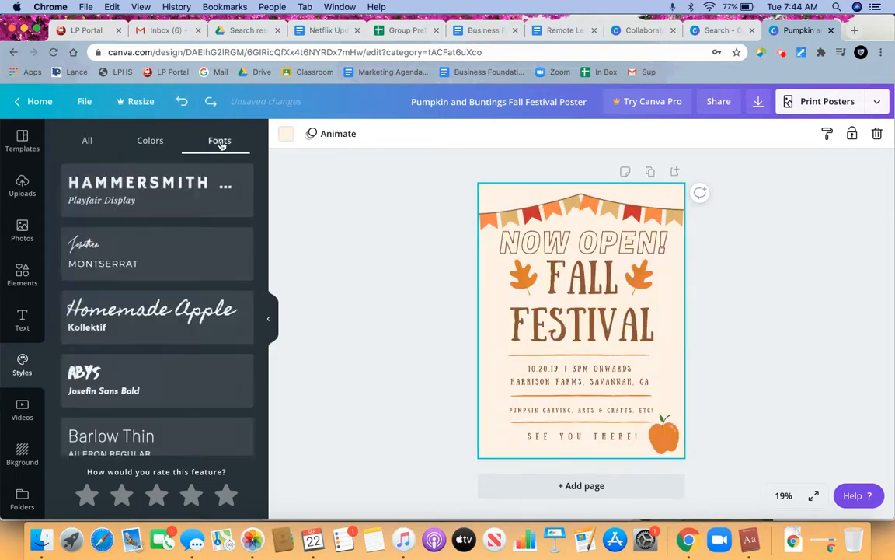
pyautogui.scroll(-5, 166, 343)
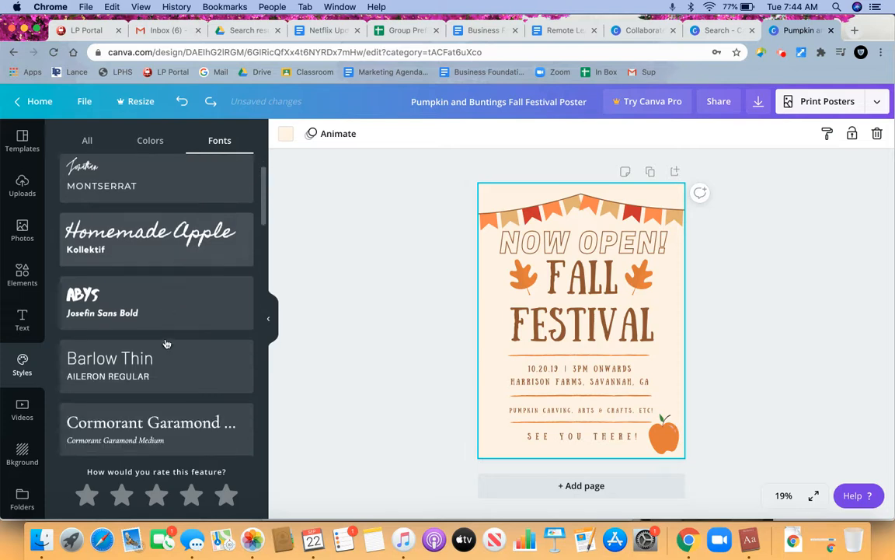
pyautogui.scroll(5, 166, 343)
pyautogui.click(90, 141)
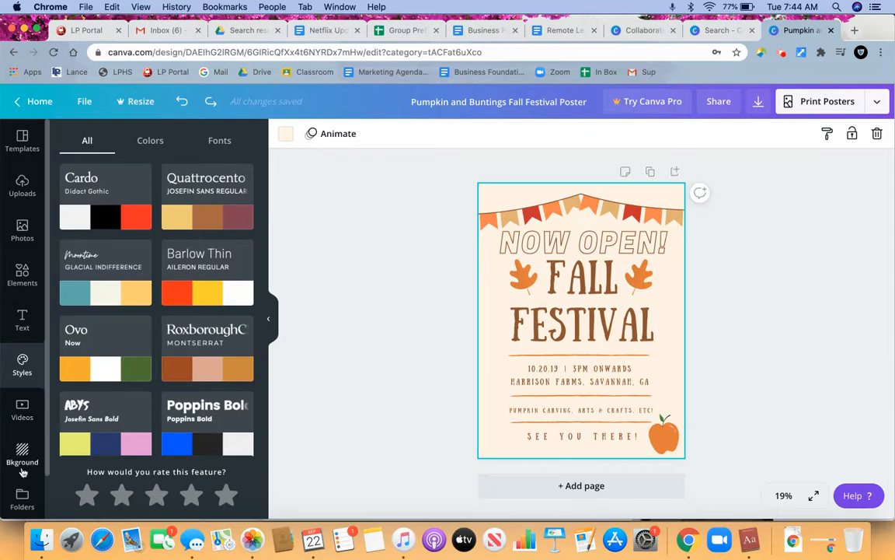
# - Try the pink blurred-lights image as the poster background, and undo it
pyautogui.scroll(-2, 22, 435)
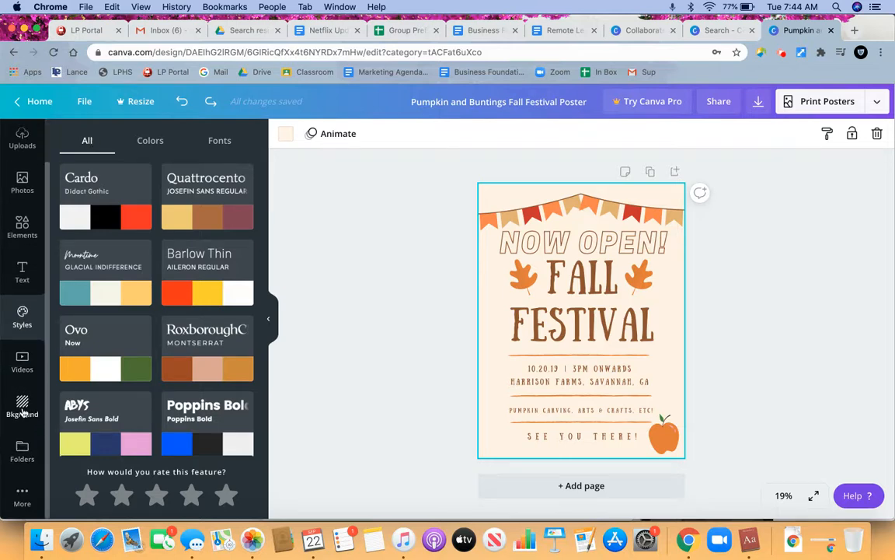
pyautogui.click(21, 404)
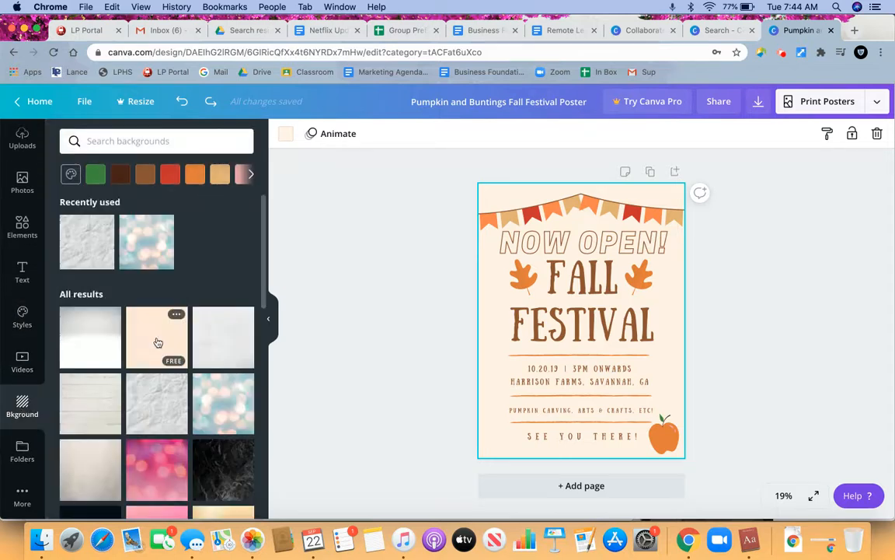
pyautogui.click(155, 470)
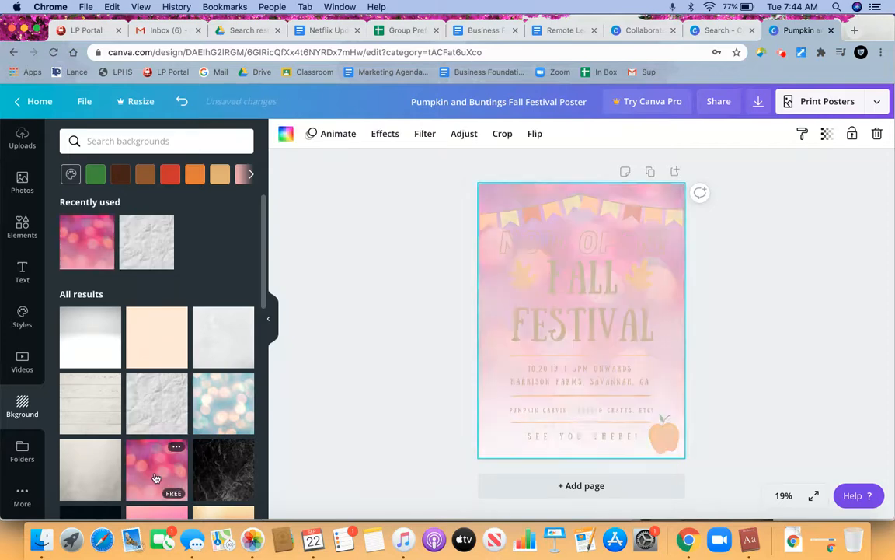
pyautogui.click(181, 102)
# - Look through the background images and set the poster background to the tan document color
pyautogui.scroll(-5, 118, 464)
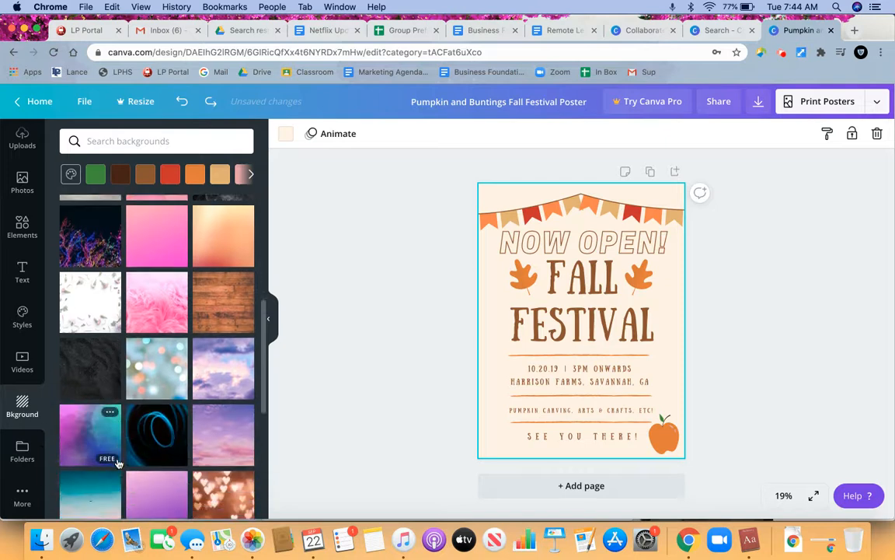
pyautogui.scroll(5, 118, 464)
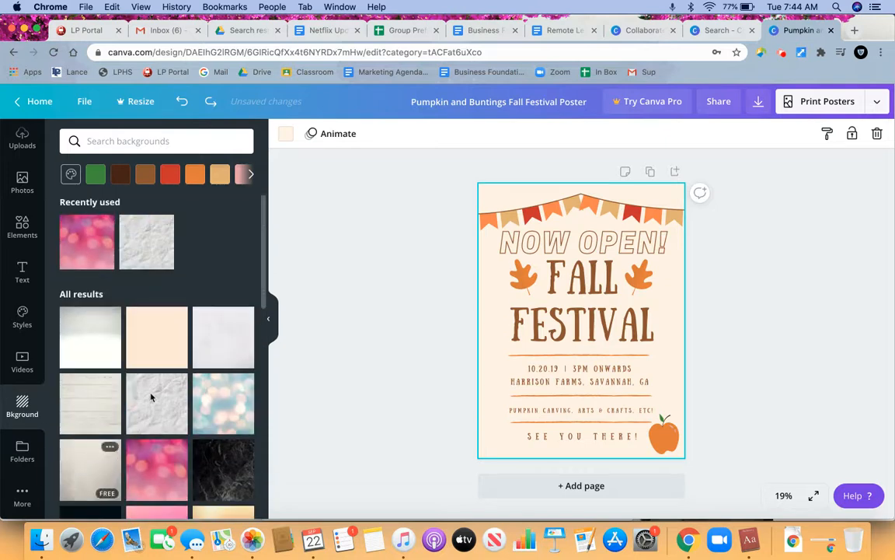
pyautogui.click(219, 173)
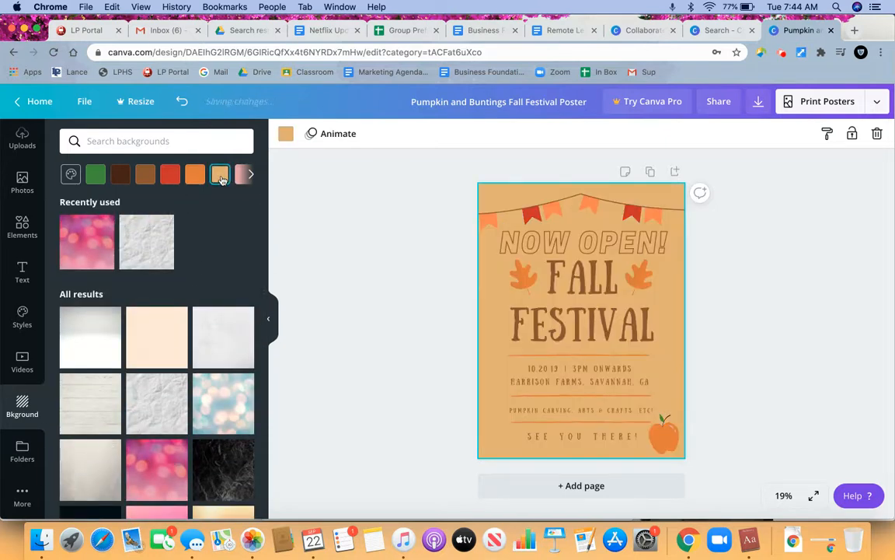
# - Try the orange and red document colors as the poster background, and undo all the background color changes
pyautogui.click(196, 172)
pyautogui.click(170, 173)
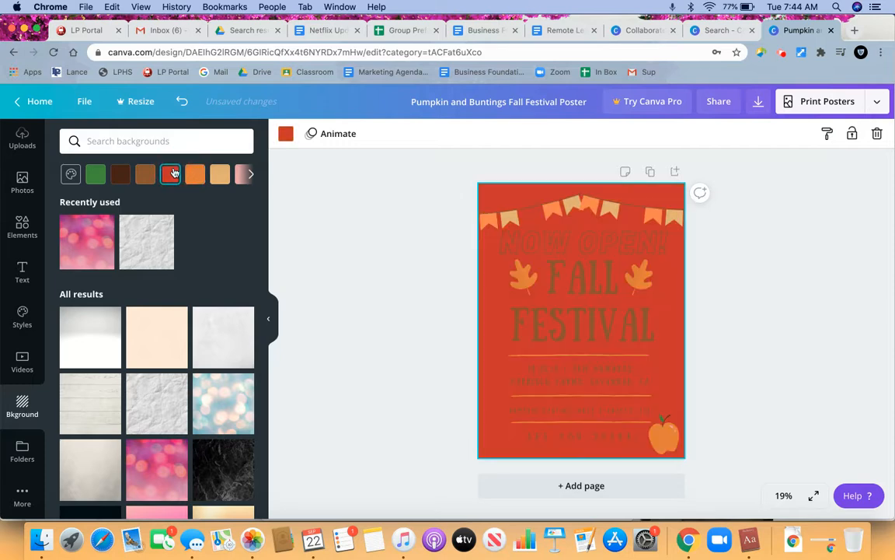
pyautogui.click(183, 104)
pyautogui.click(184, 104)
pyautogui.click(185, 103)
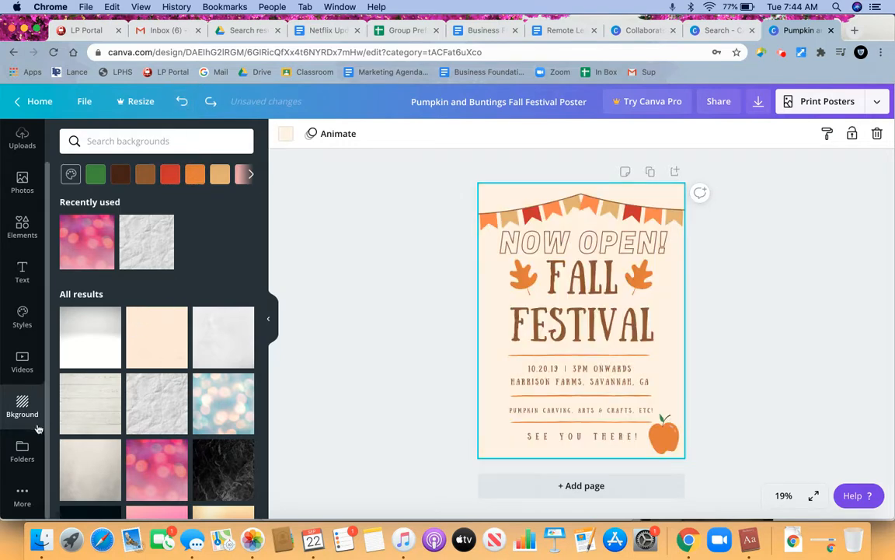
# - Look at the additional Canva apps and integrations, and return to the poster templates
pyautogui.click(21, 494)
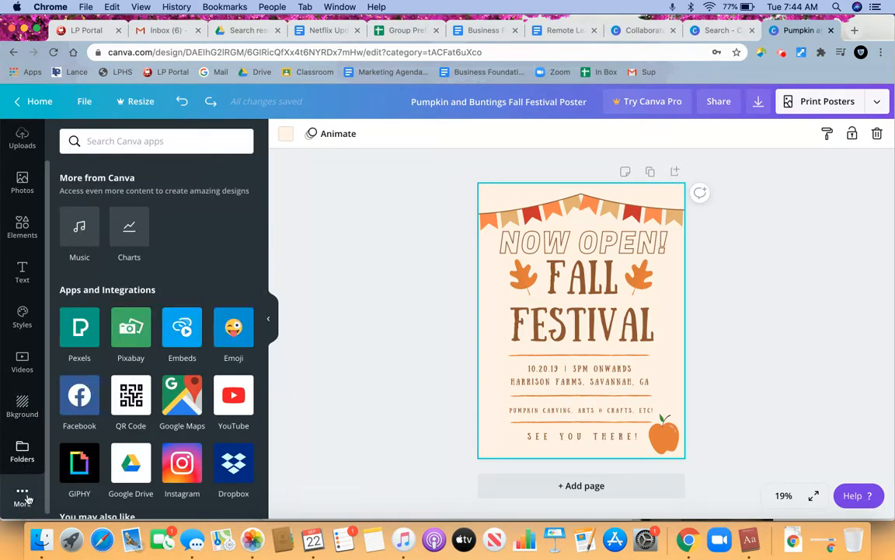
pyautogui.scroll(2, 22, 272)
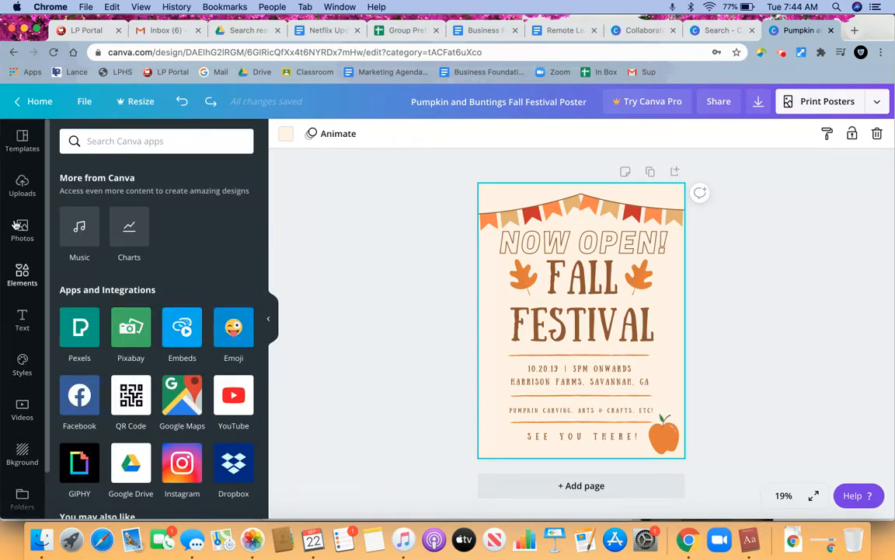
pyautogui.click(22, 140)
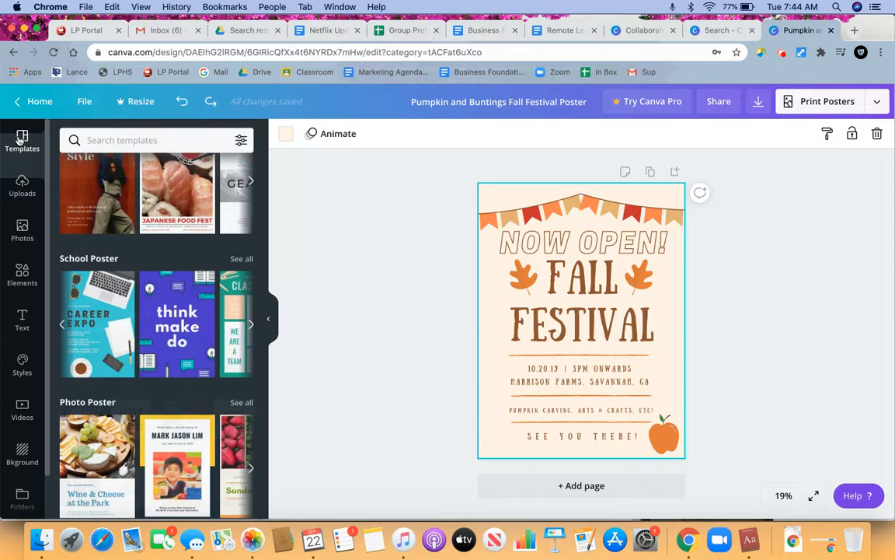
# - Save the fall festival poster design
pyautogui.click(84, 104)
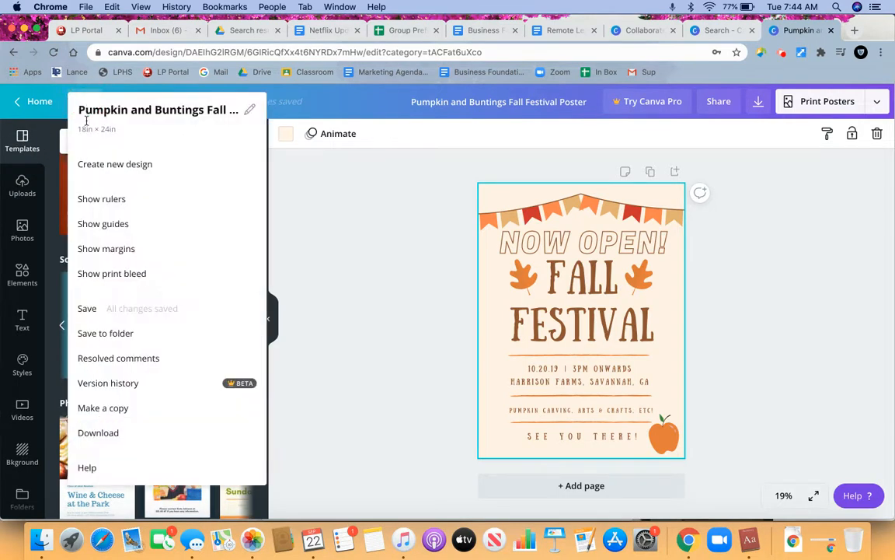
pyautogui.click(102, 308)
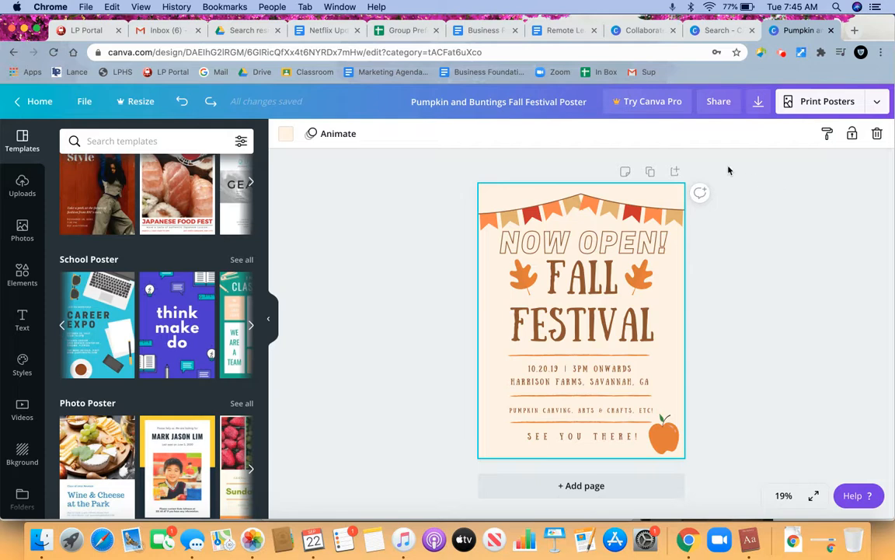
# - Try adding a student's e-mail address as an invitee with edit access to the poster, and clear it
pyautogui.click(719, 102)
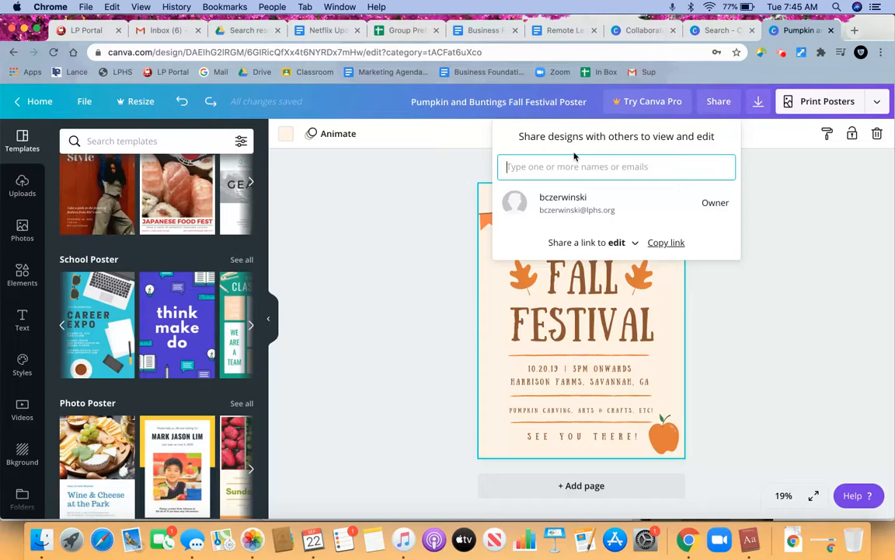
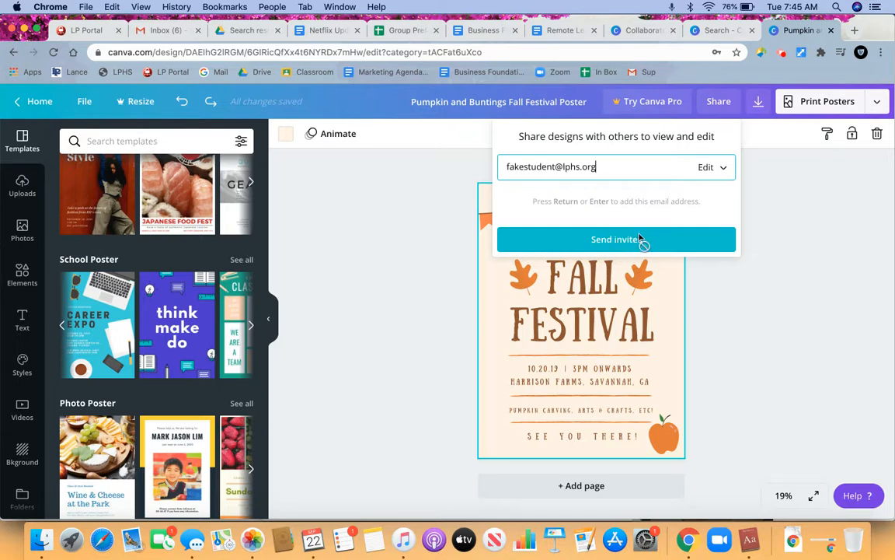
pyautogui.tripleClick(581, 166)
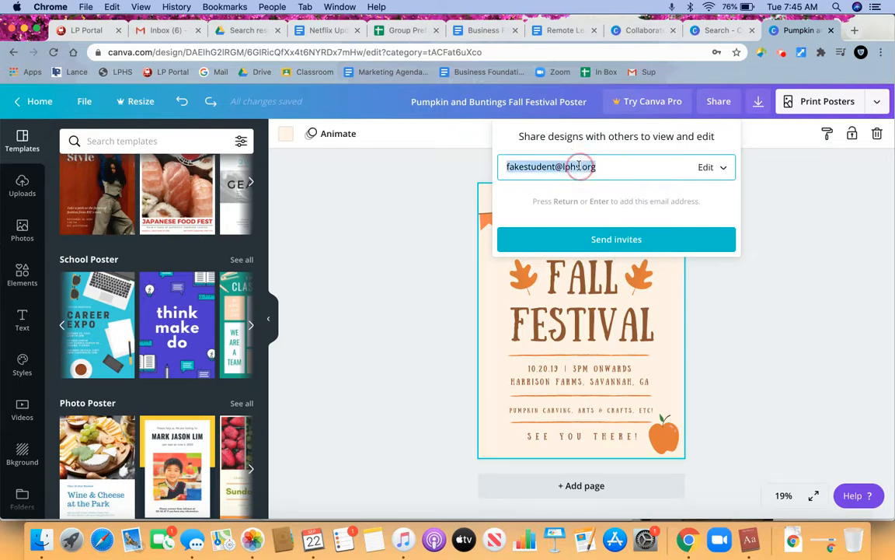
pyautogui.press('BackSpace')
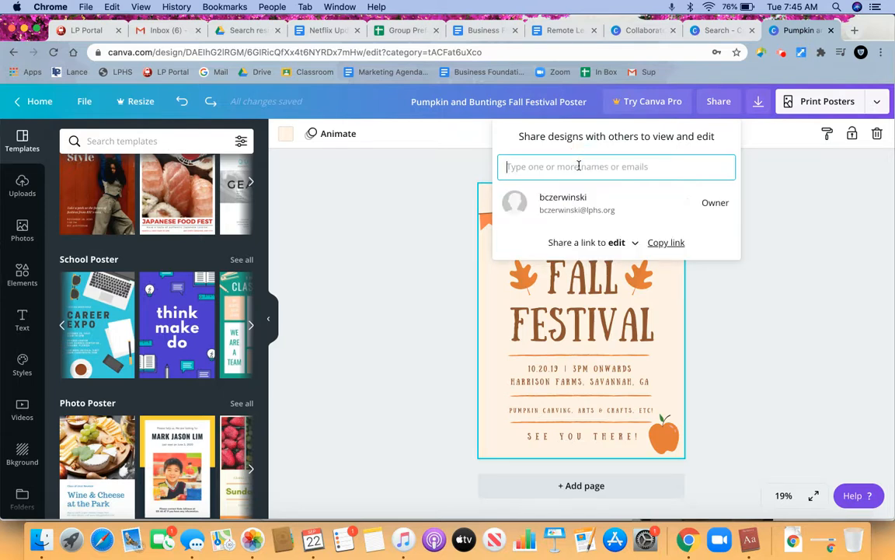
# - Copy the share link that lets others edit the poster
pyautogui.click(667, 243)
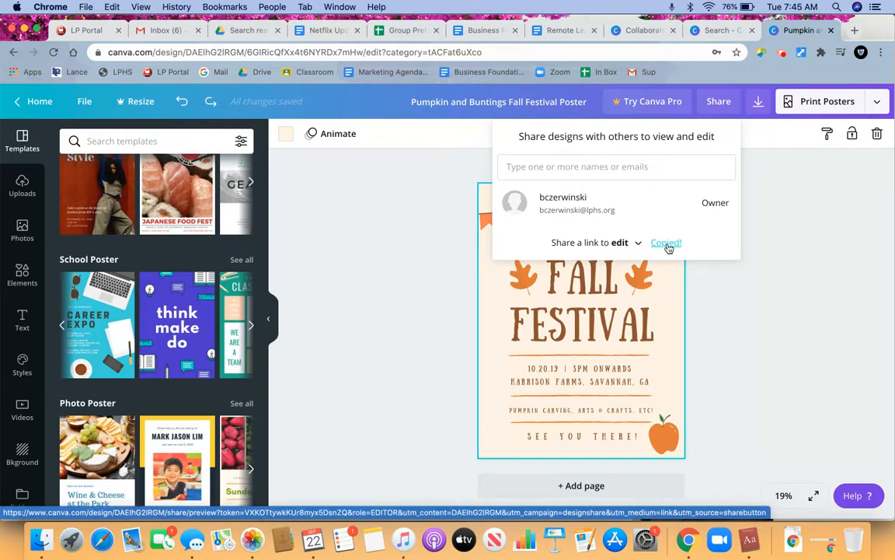
pyautogui.click(632, 165)
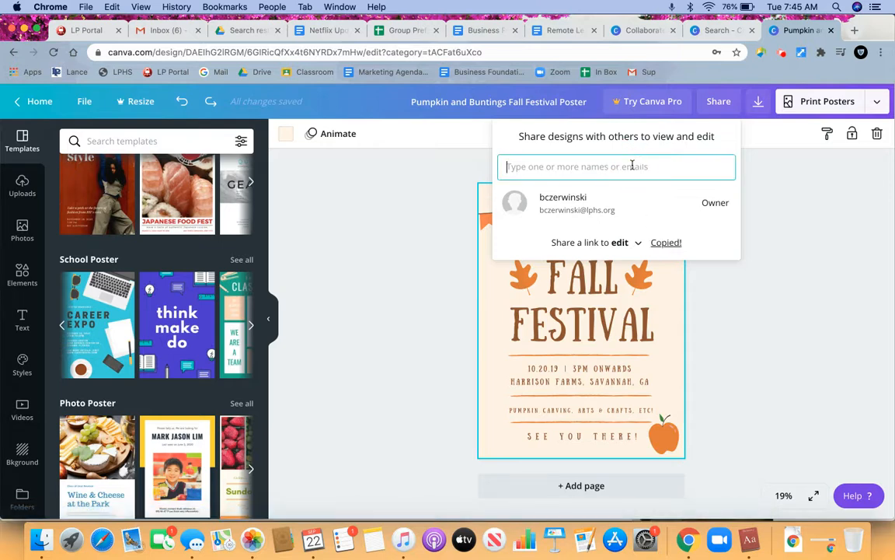
pyautogui.click(665, 244)
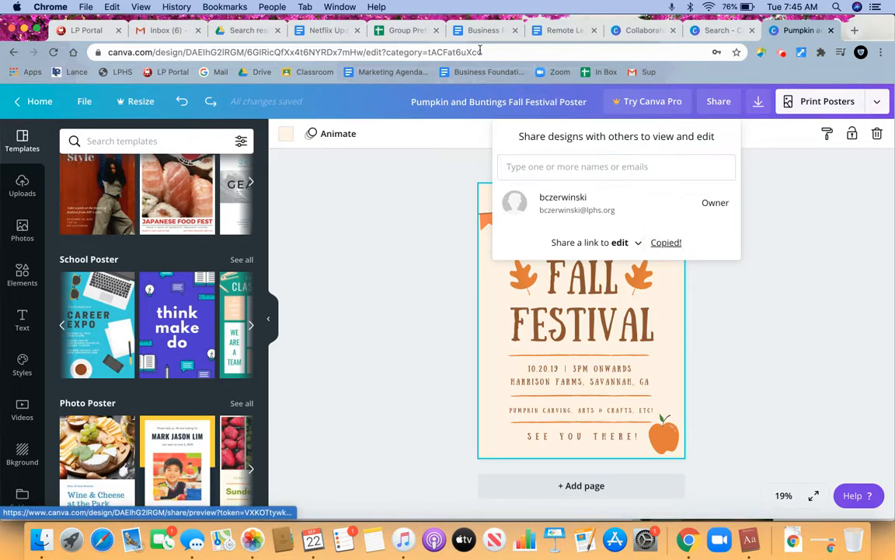
# - Switch to Gmail and paste the copied share link into the body of a new message, and return to the Canva poster
pyautogui.click(161, 30)
pyautogui.click(60, 146)
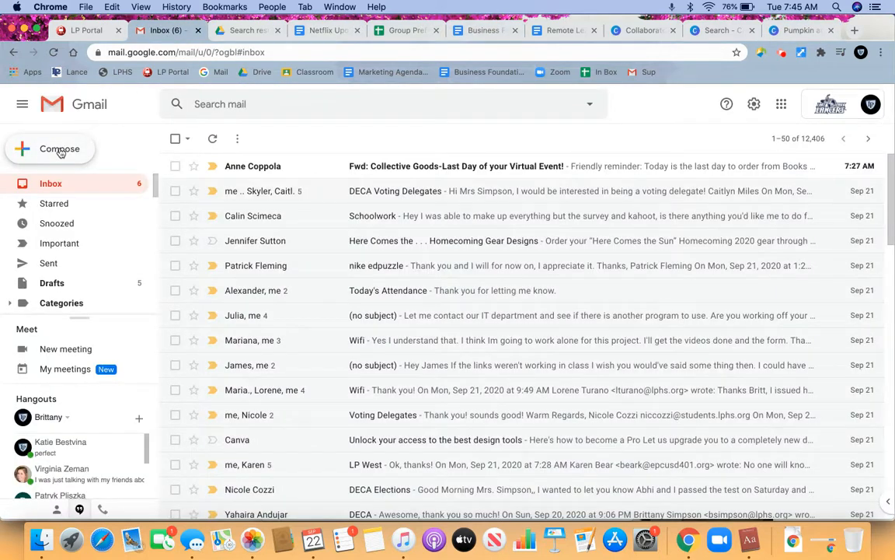
pyautogui.click(581, 304)
pyautogui.press('cmd+v')
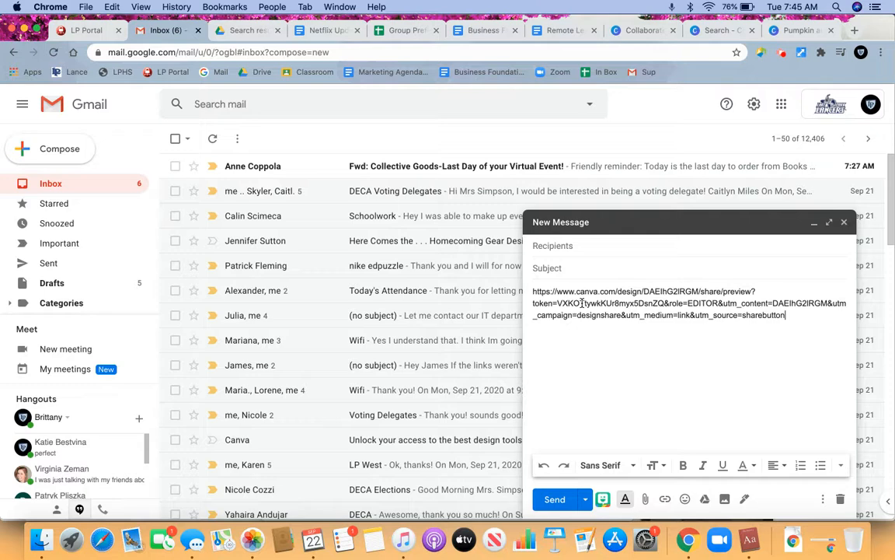
pyautogui.click(803, 30)
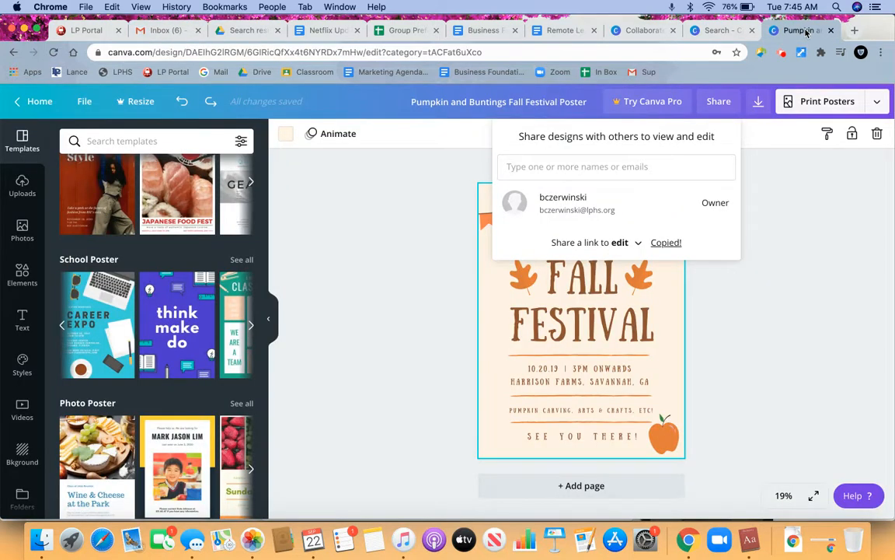
pyautogui.click(801, 314)
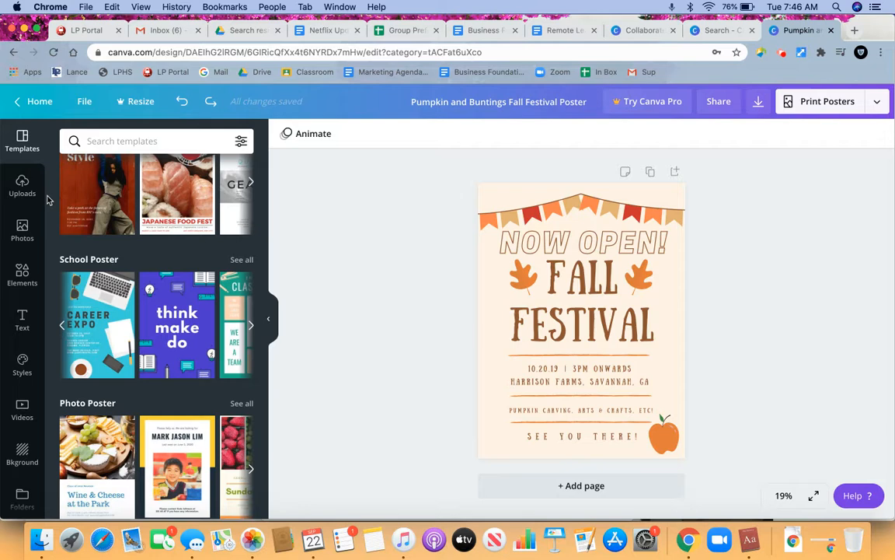
# - Move the grouped Fall Festival title and event details slightly down on the poster
pyautogui.moveTo(599, 323); pyautogui.dragTo(599, 329)
pyautogui.click(649, 346)
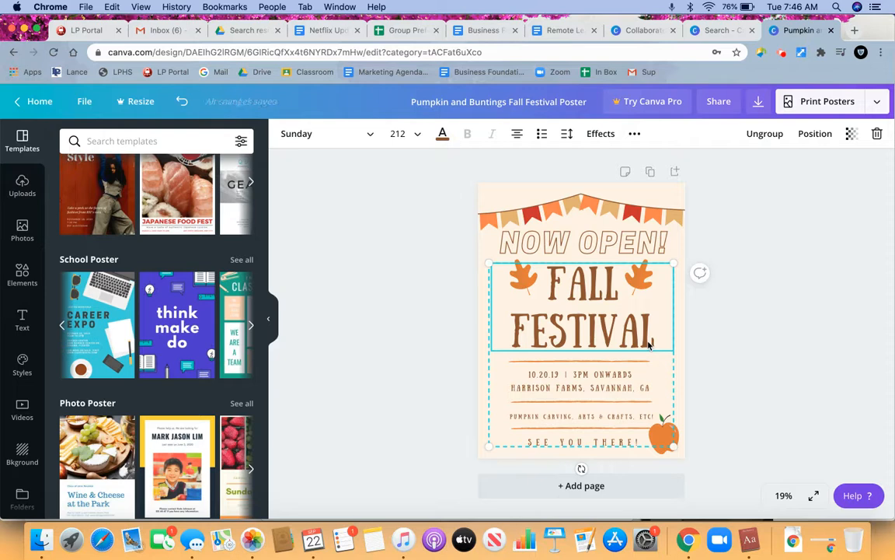